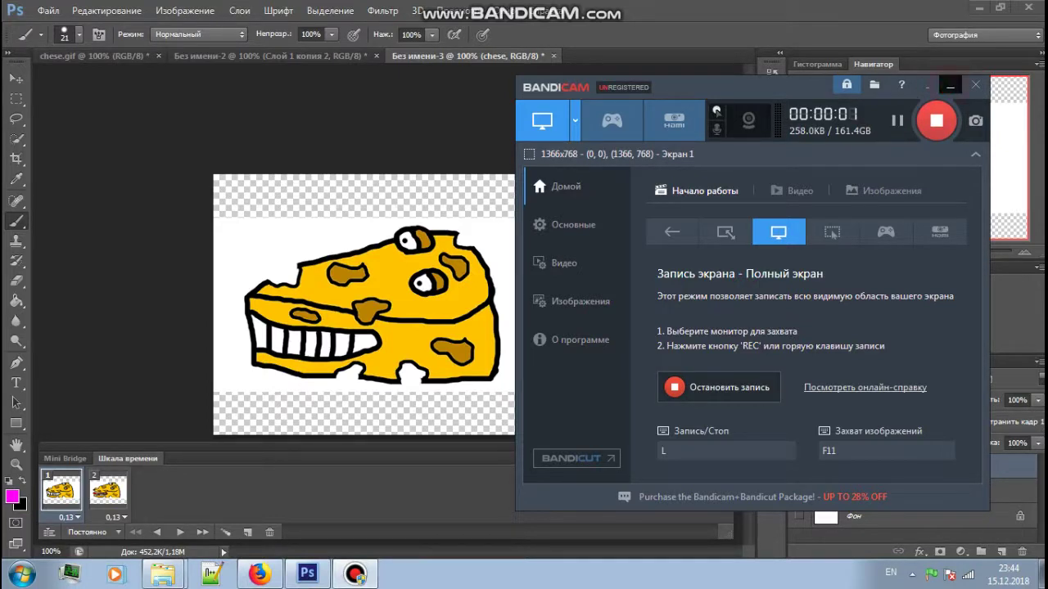
# Step: Minimize the Bandicam window so Photoshop's two-frame cheese animation is fully visible
pyautogui.click(950, 85)
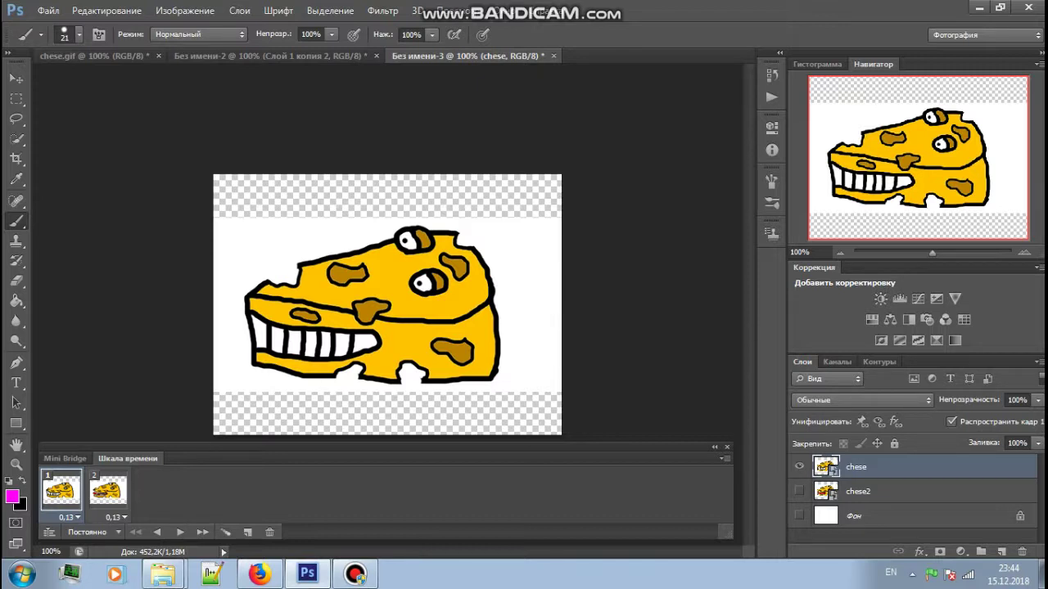
pyautogui.press('alt')
pyautogui.press('alt')
pyautogui.hotkey('alt', 'f')
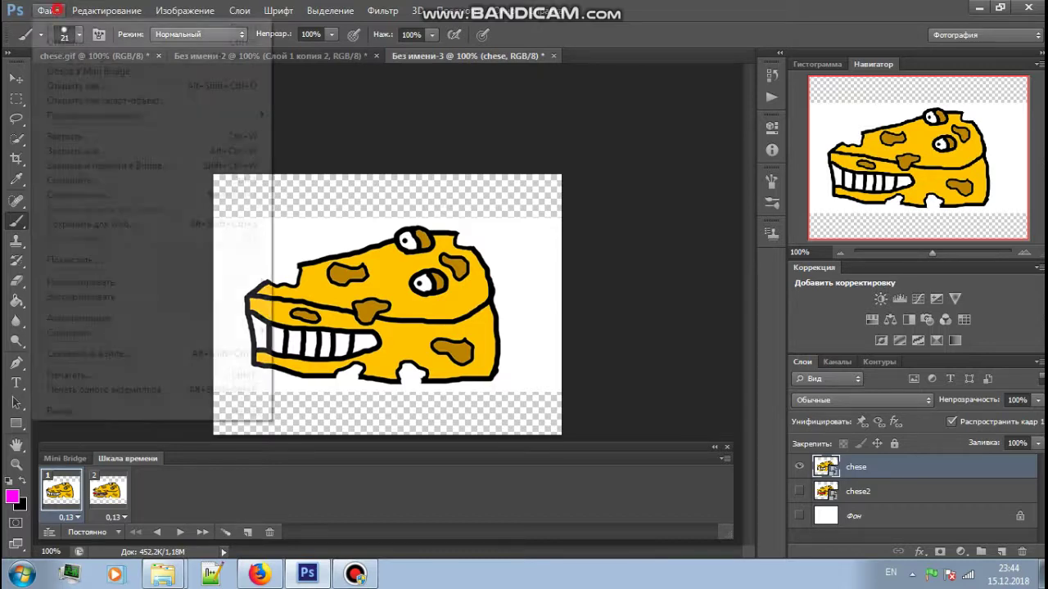
pyautogui.press('Escape')
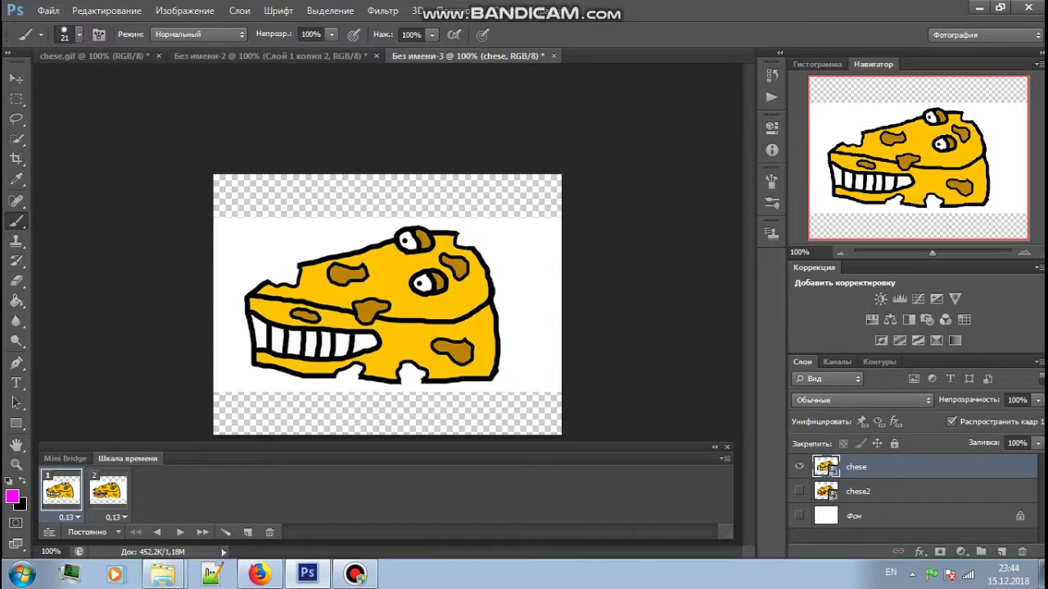
pyautogui.click(979, 7)
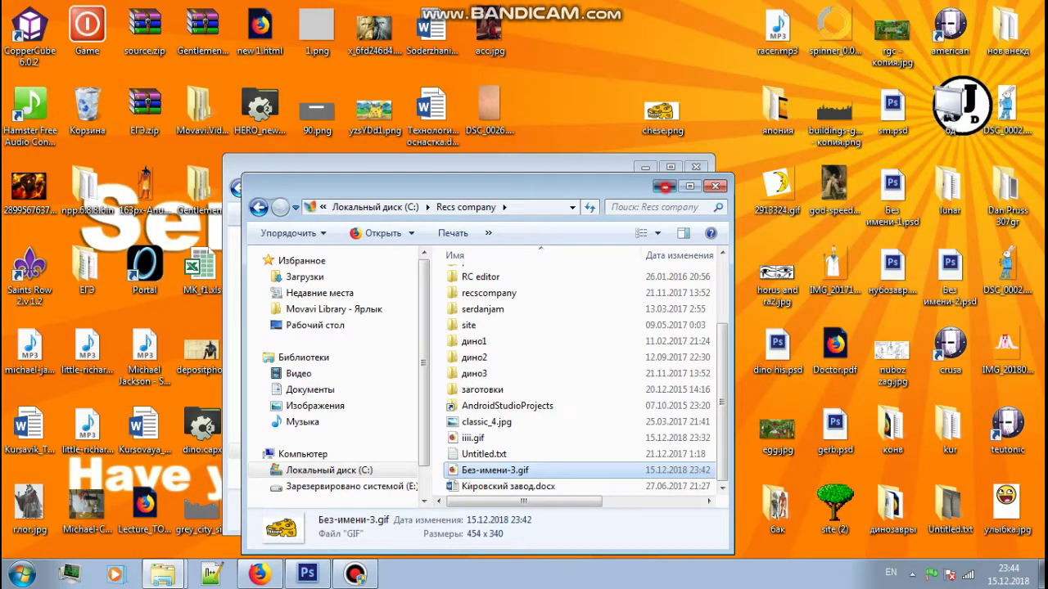
# Step: Close both Explorer folder windows, move the spinner icon, and open spinner_0.03.gif's context menu
pyautogui.click(663, 186)
pyautogui.click(644, 168)
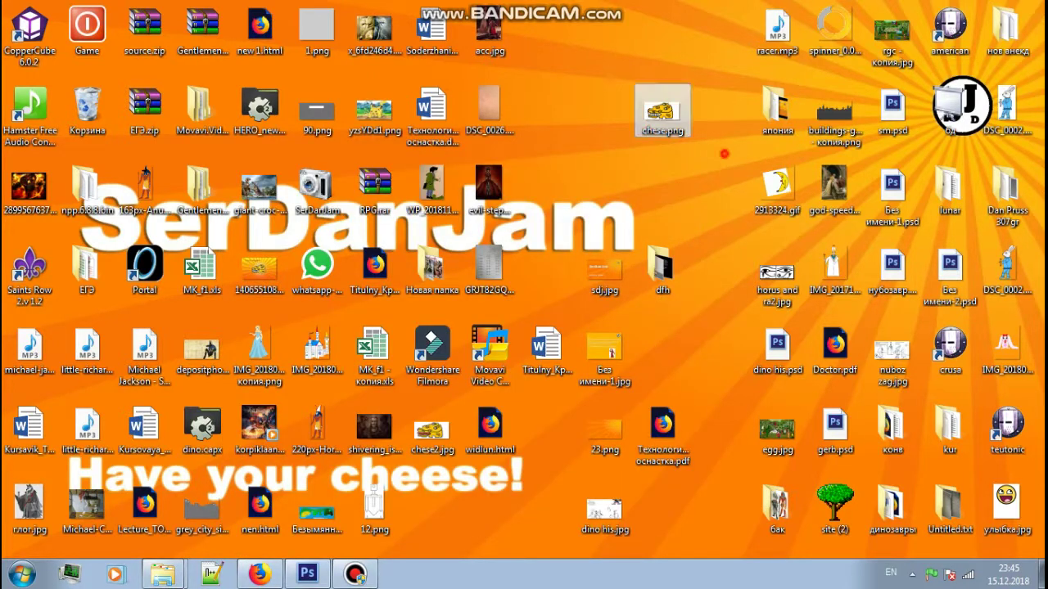
pyautogui.moveTo(835, 28); pyautogui.dragTo(606, 37)
pyautogui.moveTo(929, 252)
pyautogui.mouseDown()
pyautogui.moveTo(788, 190)
pyautogui.moveTo(673, 31)
pyautogui.mouseUp()
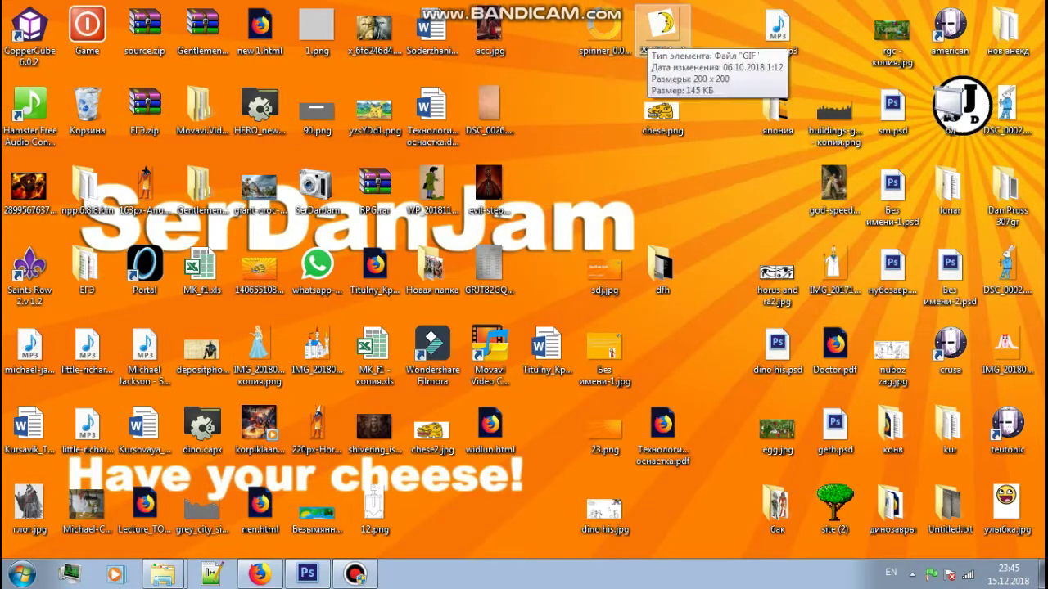
pyautogui.moveTo(604, 28)
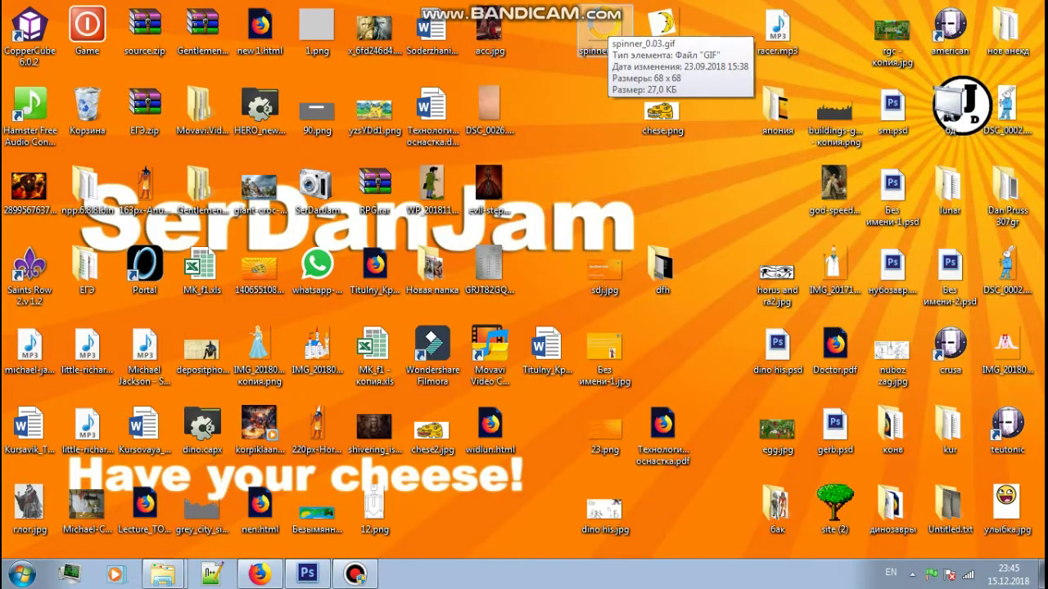
pyautogui.click(604, 31)
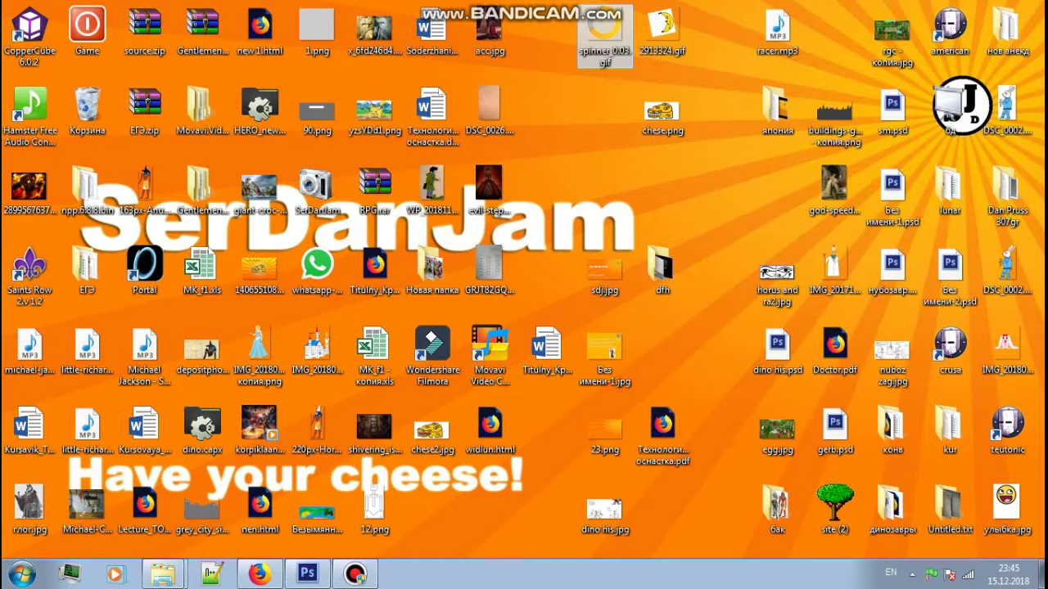
pyautogui.rightClick(607, 35)
pyautogui.moveTo(678, 173)
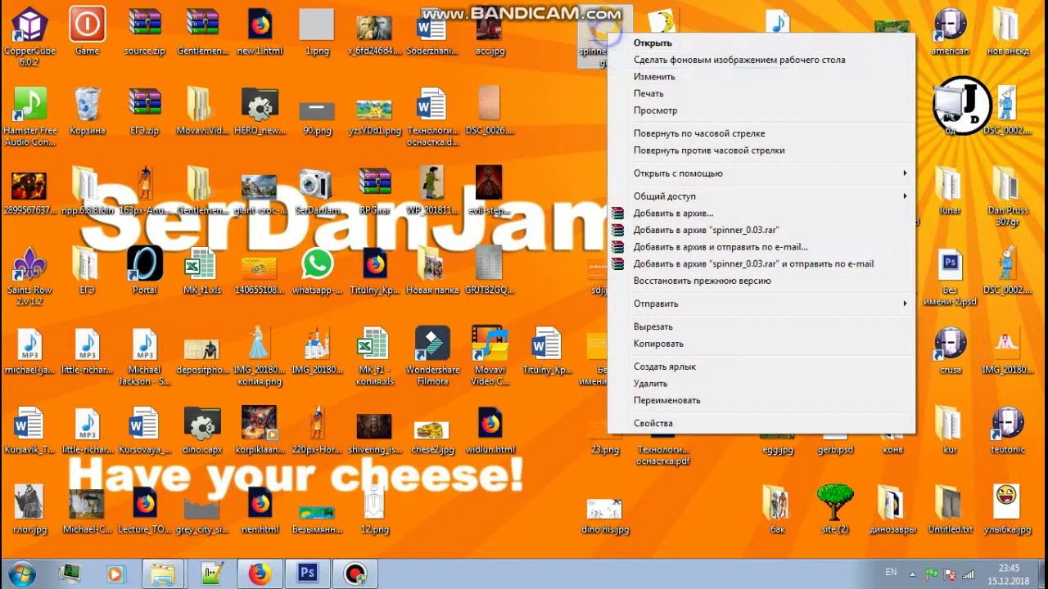
# Step: Preview spinner_0.03.gif in Firefox, then close the preview and minimize Firefox
pyautogui.click(486, 173)
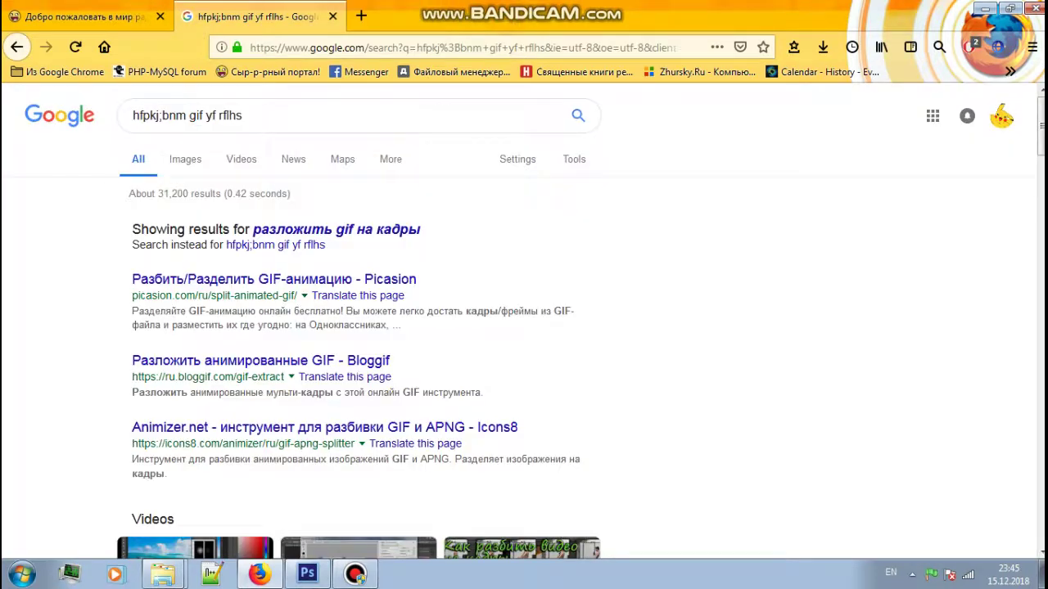
pyautogui.click(505, 16)
pyautogui.click(258, 573)
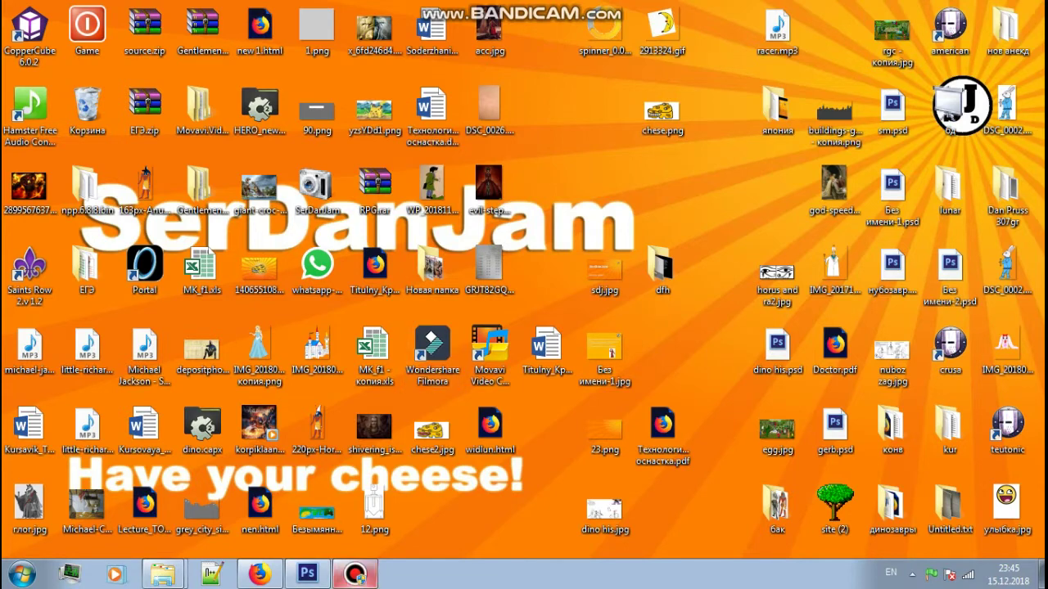
# Step: Preview the banana 2913324.gif in Firefox, close it, and return to Photoshop
pyautogui.rightClick(670, 23)
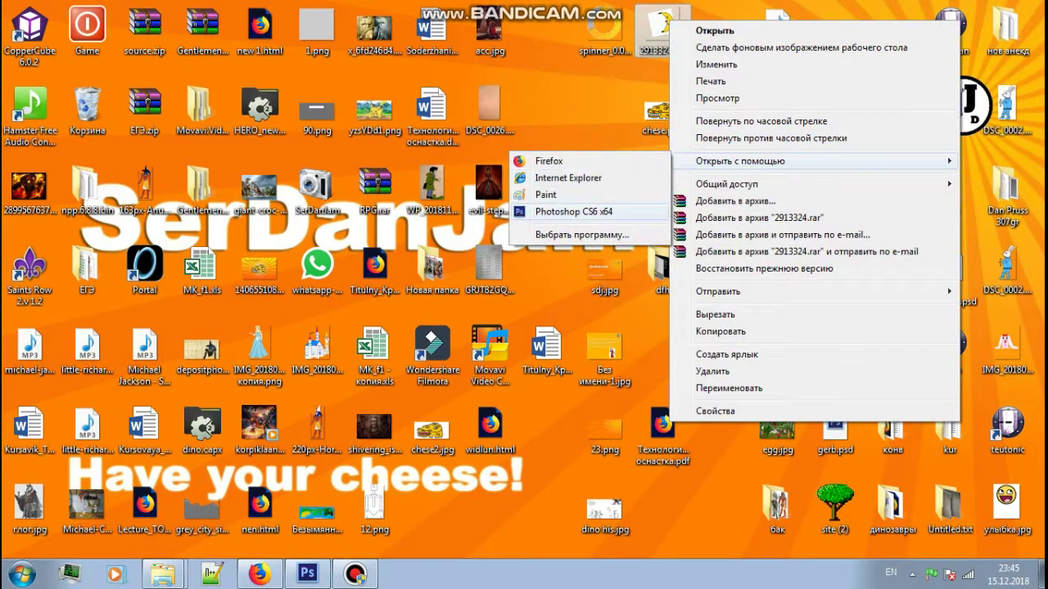
pyautogui.click(564, 161)
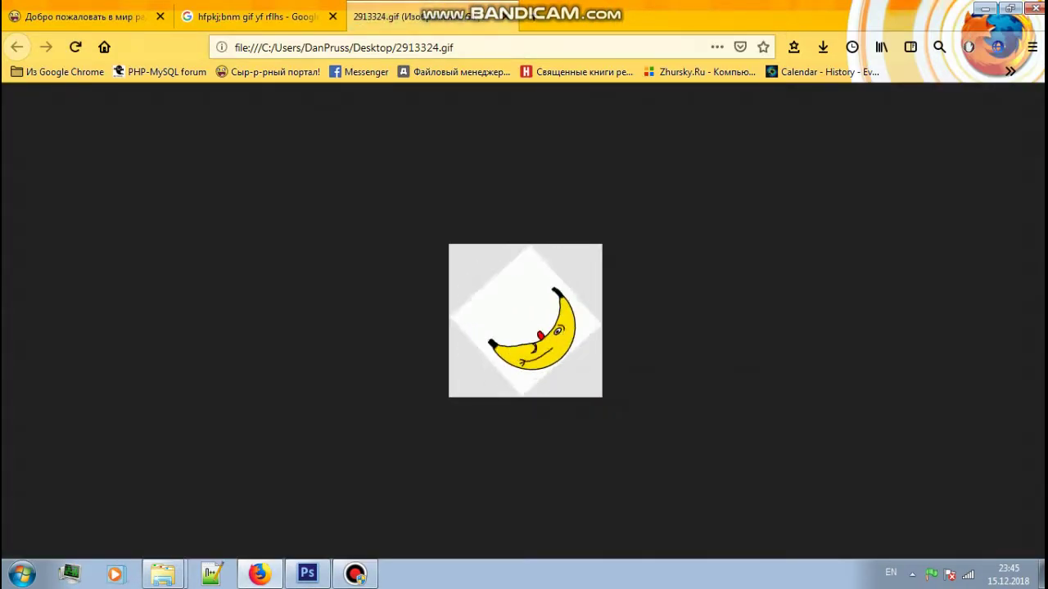
pyautogui.hotkey('ctrl', 'w')
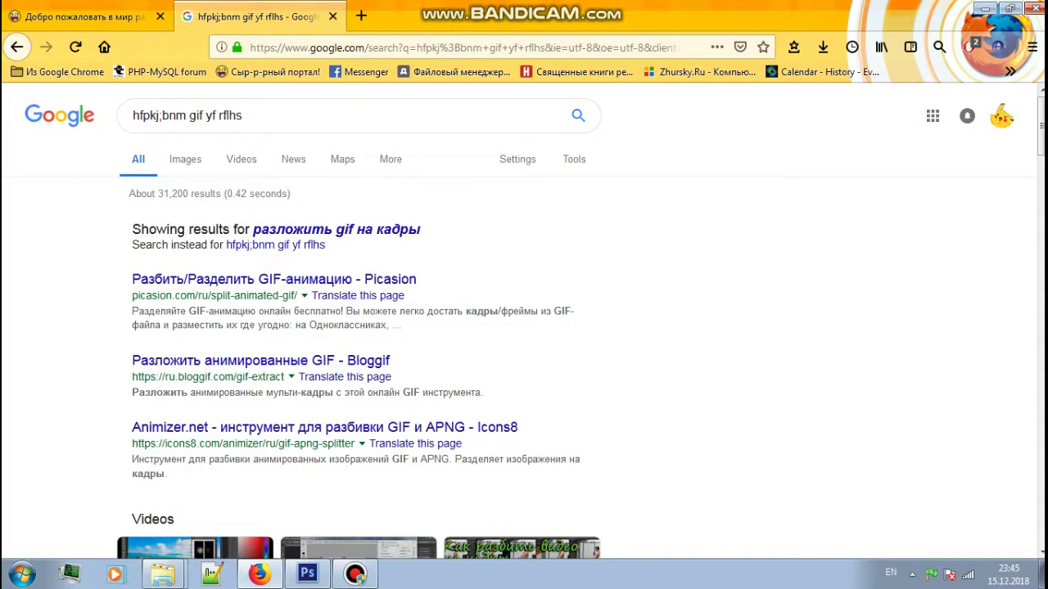
pyautogui.click(258, 574)
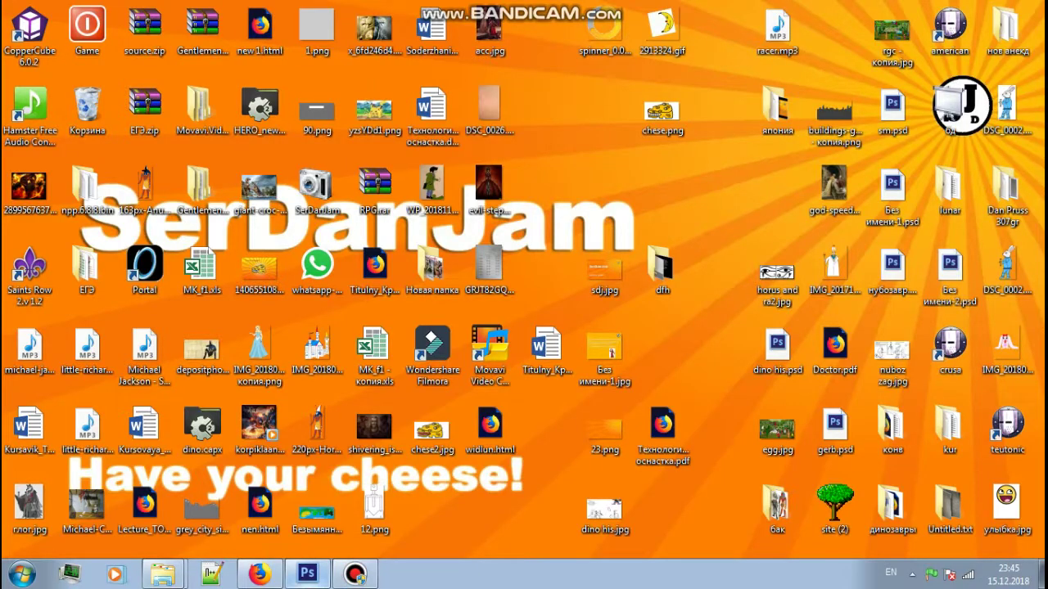
pyautogui.click(307, 574)
# Step: Open spinner_0.03.gif from the Desktop through File > Open
pyautogui.click(48, 10)
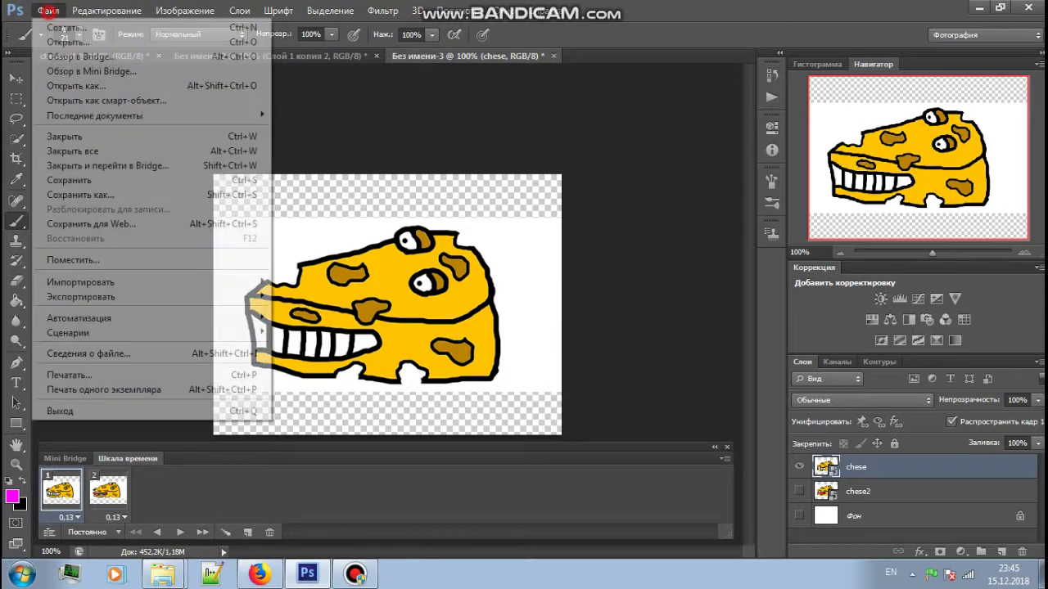
pyautogui.click(70, 41)
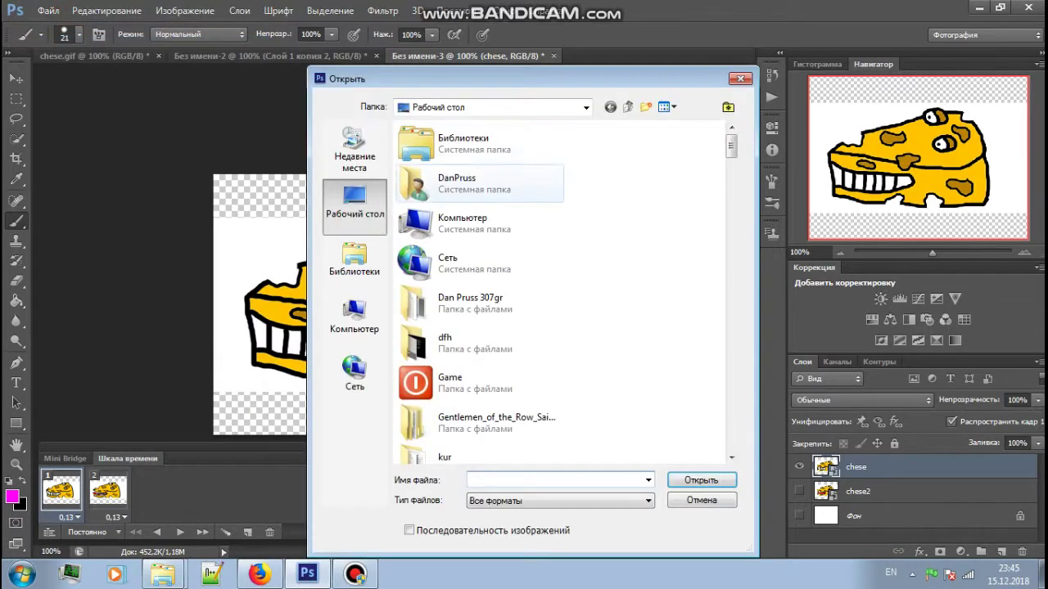
pyautogui.moveTo(731, 146); pyautogui.dragTo(731, 402)
pyautogui.click(483, 313)
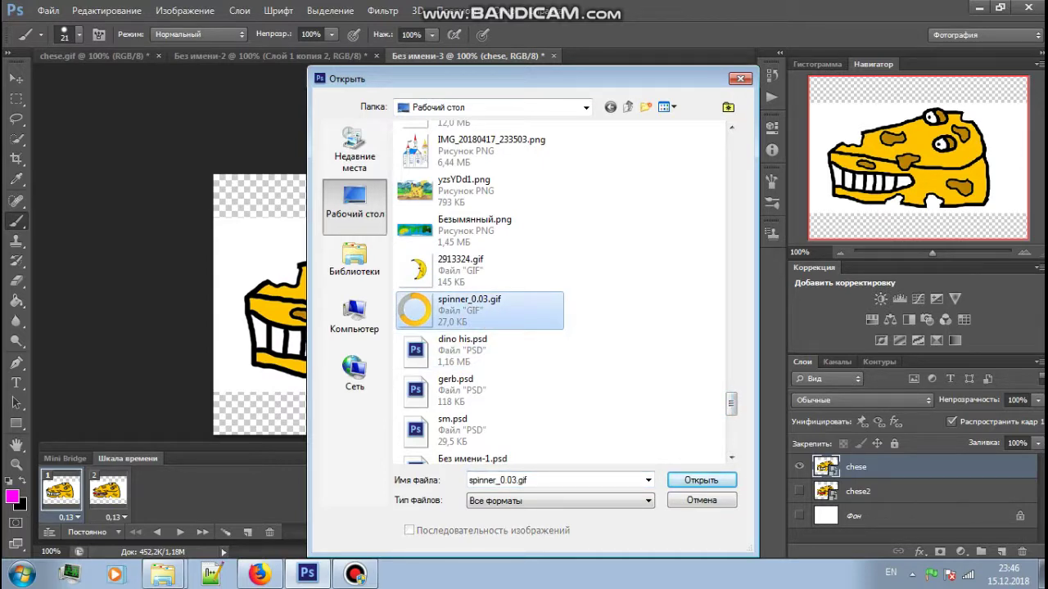
pyautogui.click(685, 480)
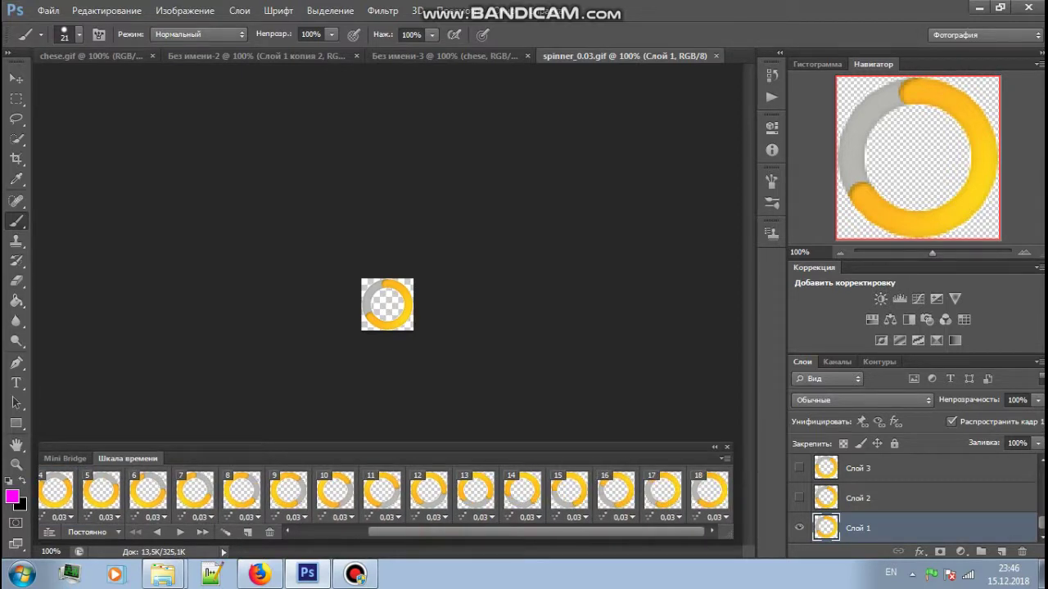
# Step: Show frame 2 of the spinner and scroll along its timeline
pyautogui.click(107, 489)
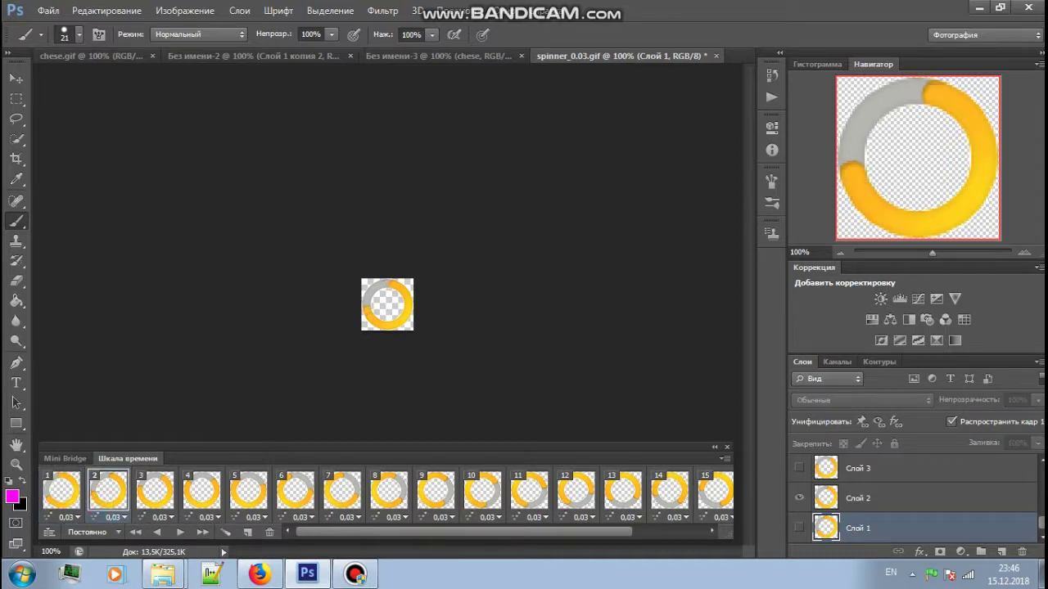
pyautogui.moveTo(405, 532); pyautogui.dragTo(477, 533)
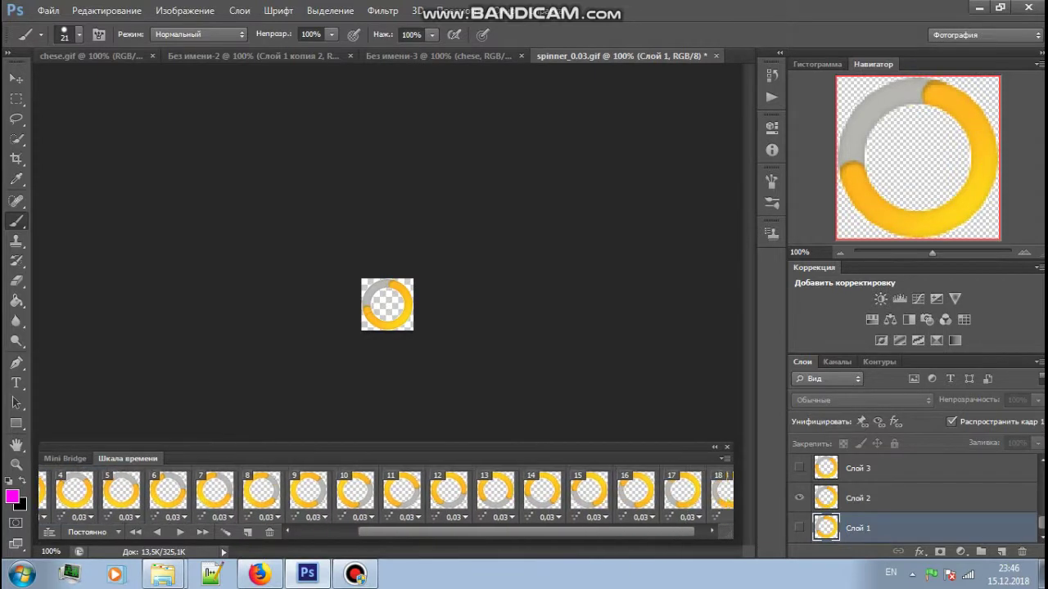
pyautogui.hscroll(-3, 386, 495)
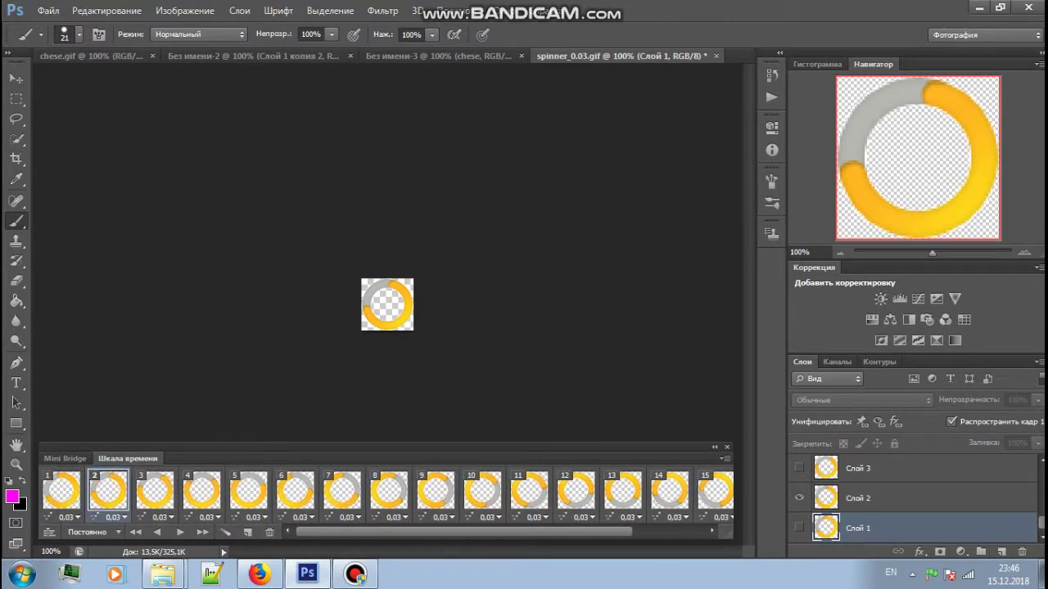
# Step: Switch to the stick-figure document and step through its frames
pyautogui.click(254, 56)
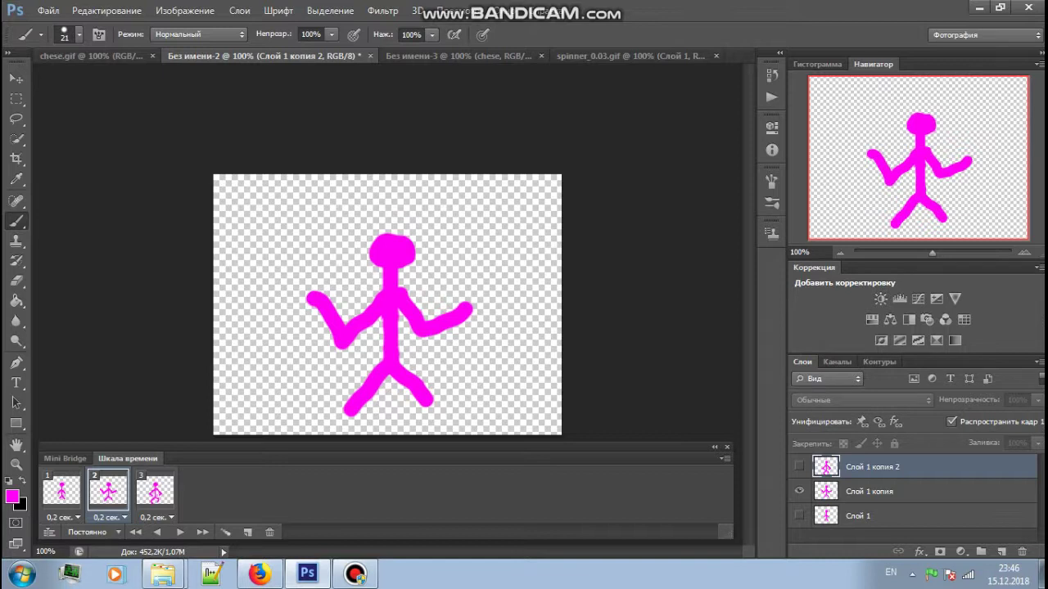
pyautogui.click(155, 491)
pyautogui.click(61, 491)
pyautogui.click(113, 492)
pyautogui.click(155, 491)
pyautogui.click(108, 491)
pyautogui.click(61, 491)
pyautogui.click(168, 495)
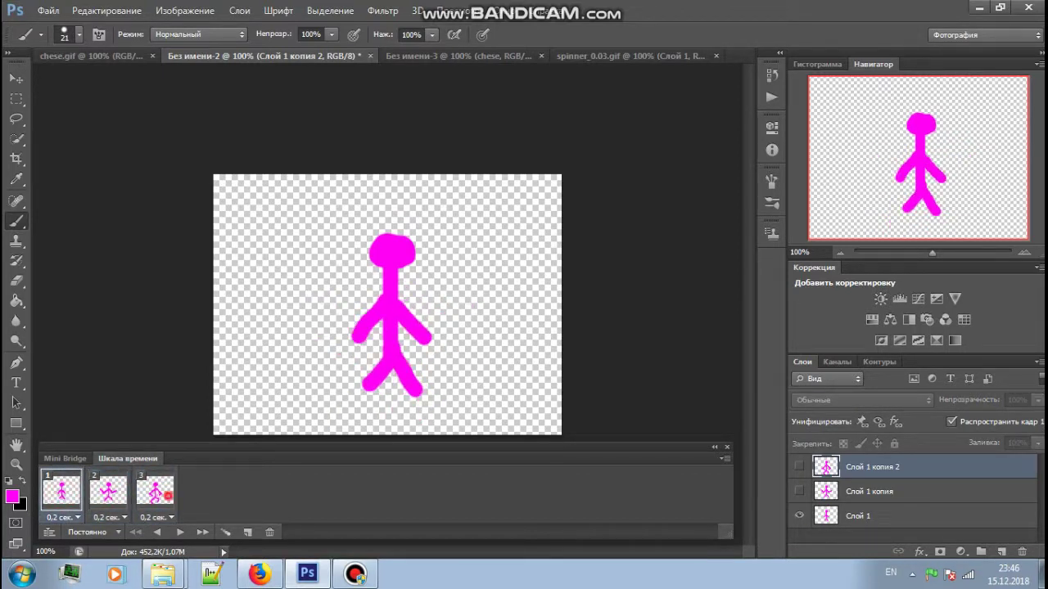
# Step: Return to the spinner document and view frames 13 and 12
pyautogui.click(614, 56)
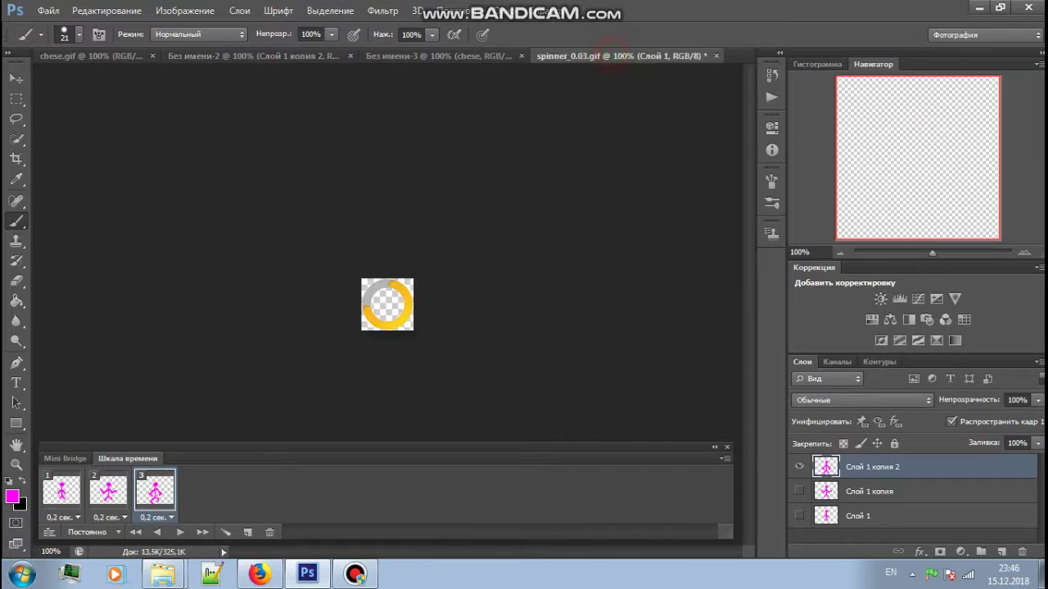
pyautogui.moveTo(445, 531); pyautogui.dragTo(517, 530)
pyautogui.click(475, 499)
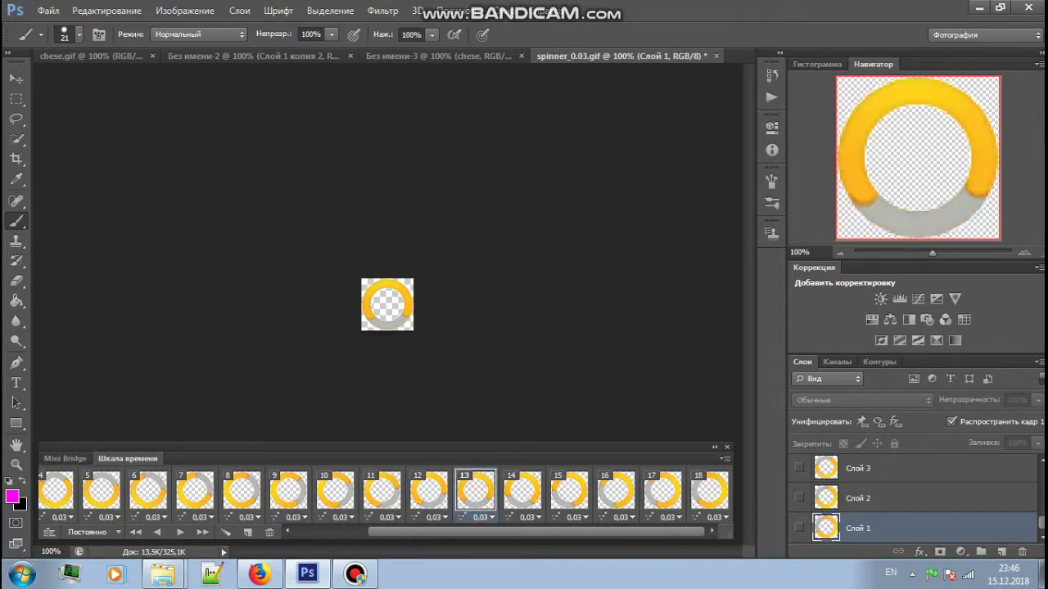
pyautogui.click(429, 491)
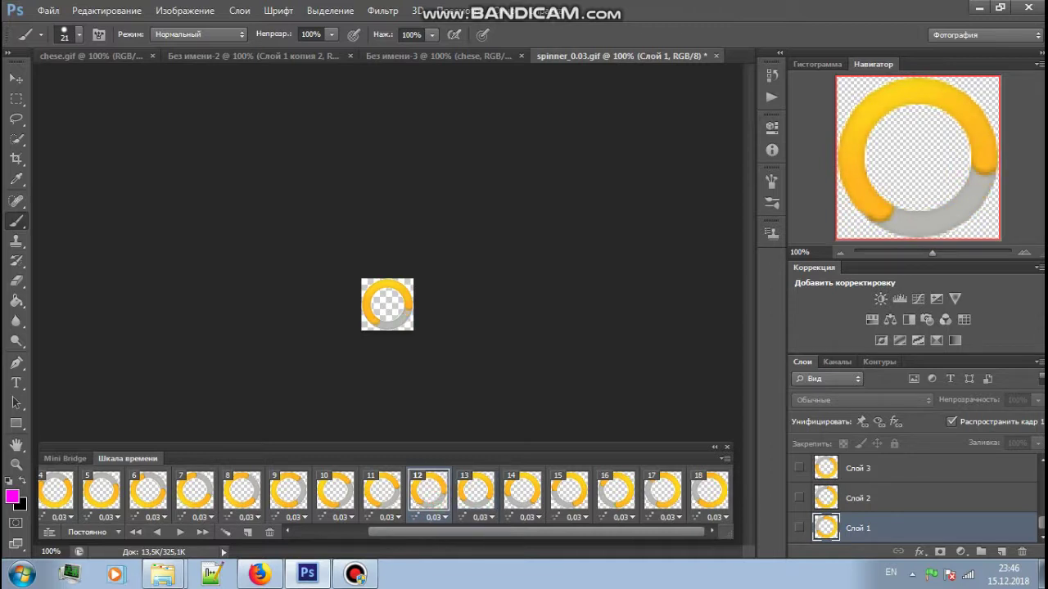
pyautogui.moveTo(540, 532); pyautogui.dragTo(468, 531)
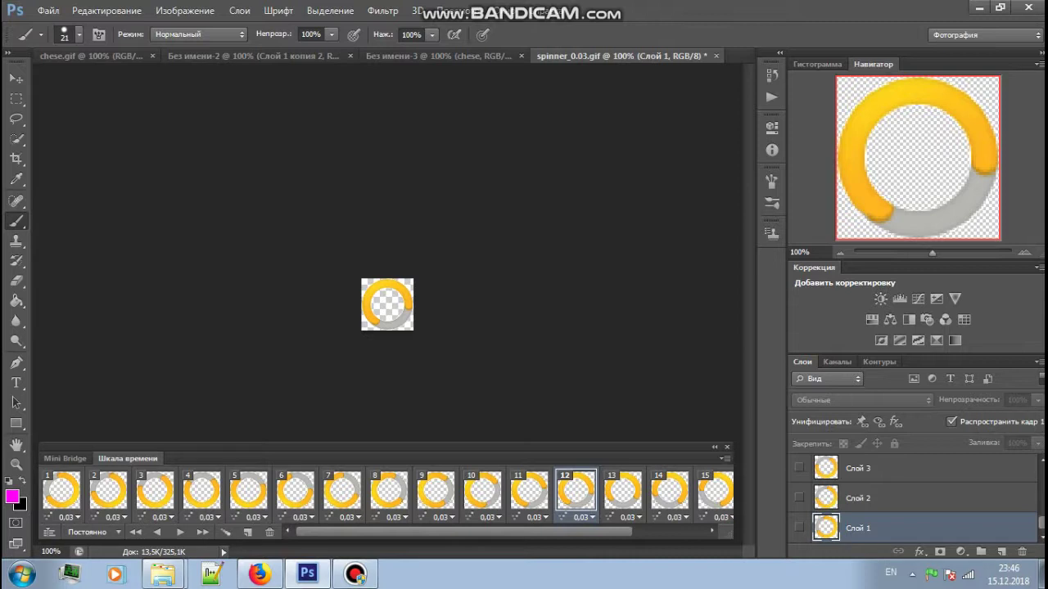
# Step: Play the spinner animation, stop it, and select frame 4
pyautogui.click(180, 532)
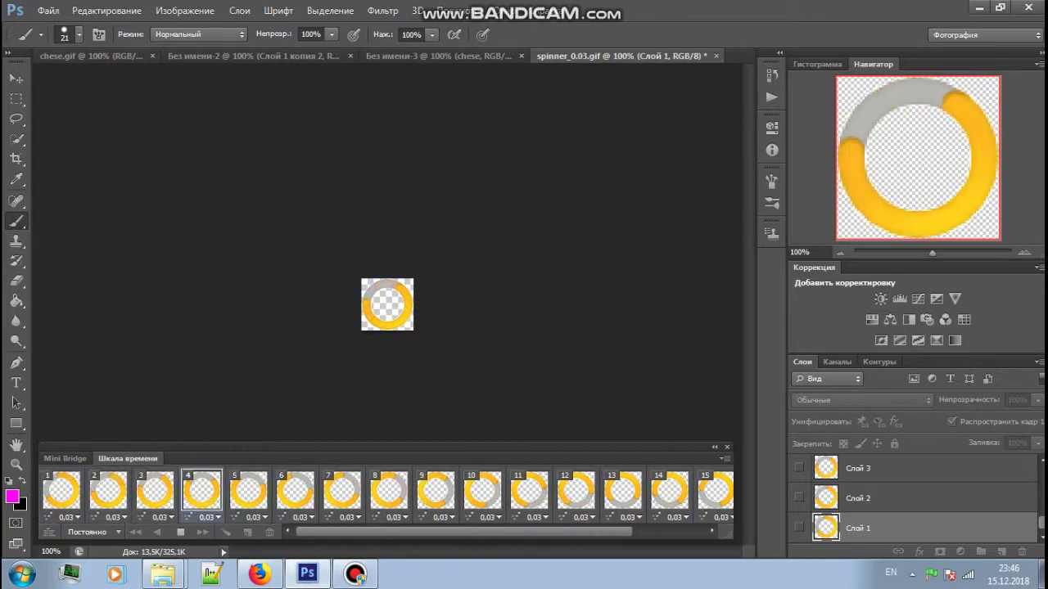
pyautogui.press('space')
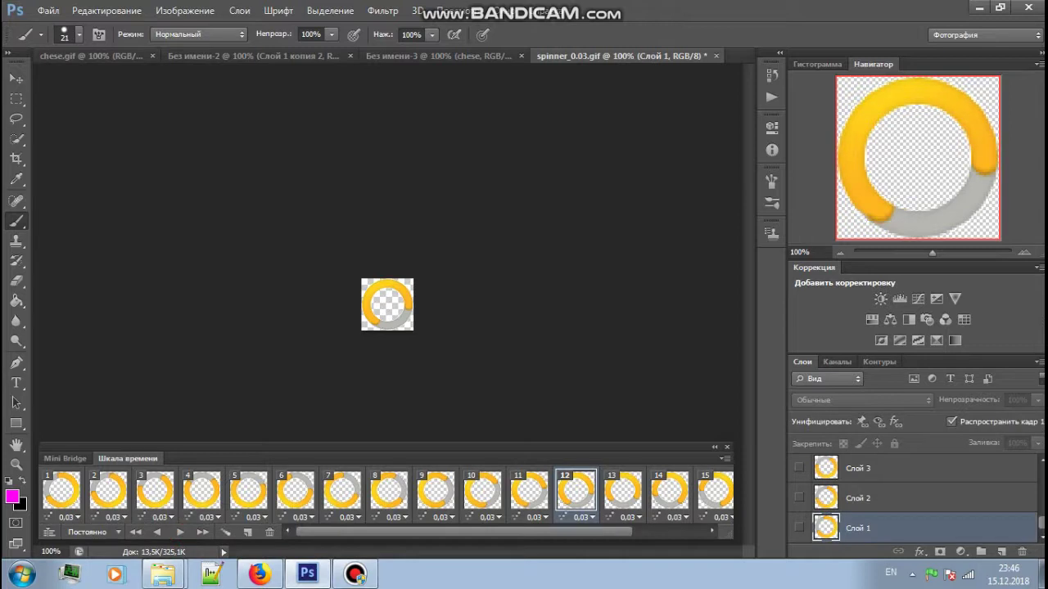
pyautogui.click(202, 491)
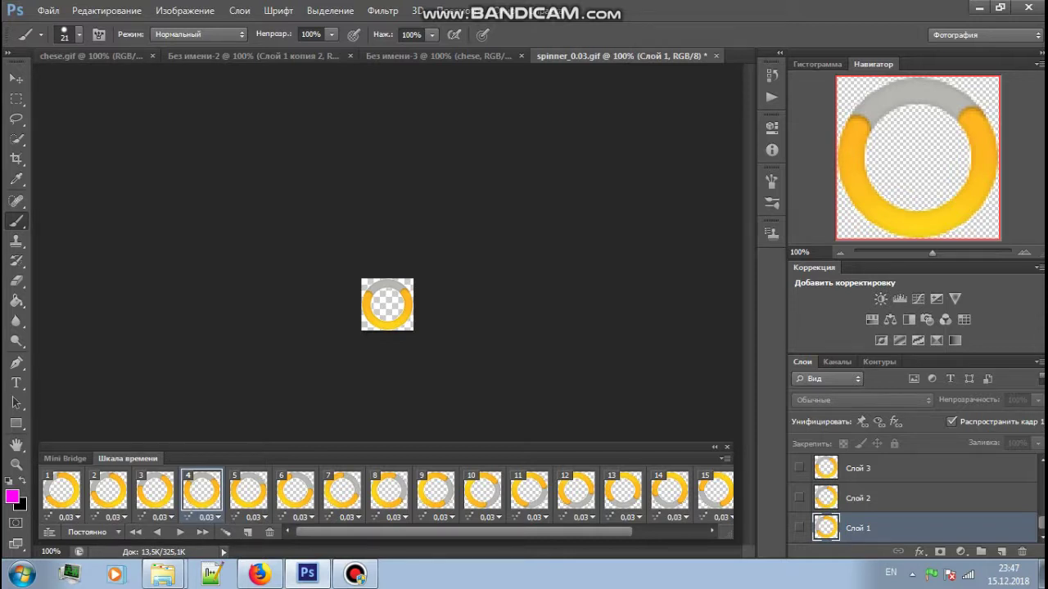
pyautogui.click(202, 490)
# Step: Select Слой 4, frame 4's layer, in the Layers panel
pyautogui.scroll(2, 1033, 524)
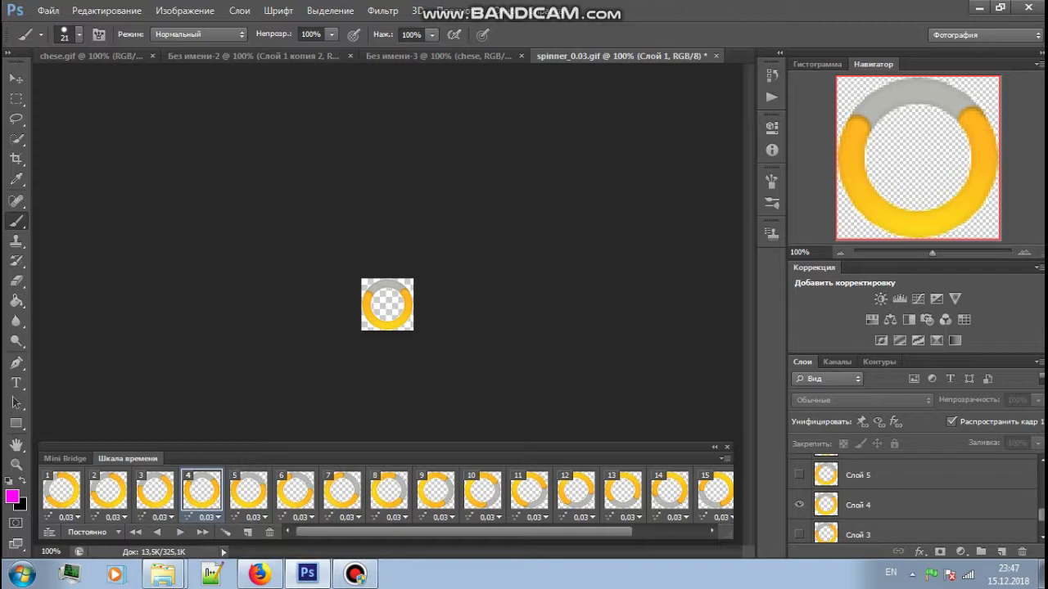
pyautogui.click(852, 509)
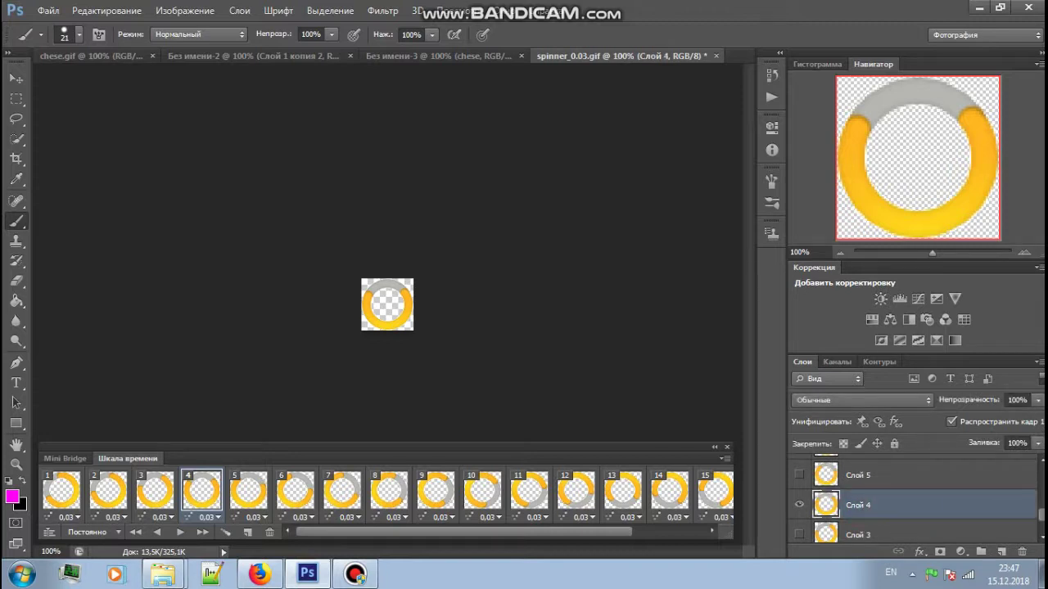
pyautogui.scroll(2, 908, 503)
pyautogui.scroll(1, 908, 504)
pyautogui.scroll(3, 909, 503)
pyautogui.scroll(-2, 909, 500)
pyautogui.scroll(-1, 908, 500)
pyautogui.scroll(-1, 909, 499)
pyautogui.scroll(-2, 909, 499)
pyautogui.scroll(1, 908, 499)
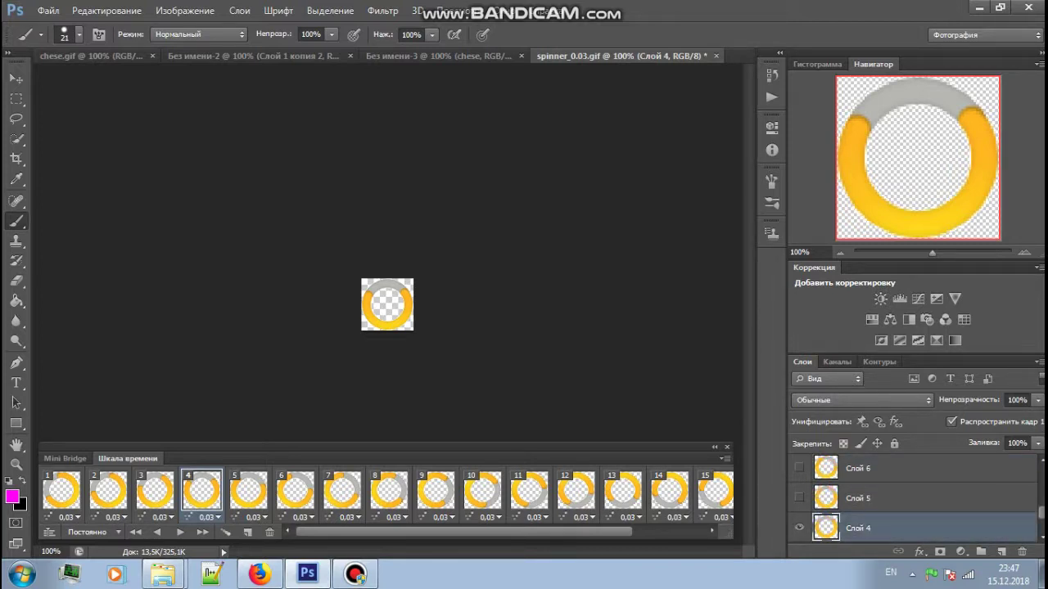
# Step: Paint a magenta blob over the spinner ring on Слой 4 and play the animation
pyautogui.doubleClick(858, 528)
pyautogui.press('Return')
pyautogui.moveTo(404, 296)
pyautogui.mouseDown()
pyautogui.moveTo(375, 286)
pyautogui.moveTo(368, 318)
pyautogui.moveTo(410, 305)
pyautogui.moveTo(380, 301)
pyautogui.moveTo(395, 307)
pyautogui.mouseUp()
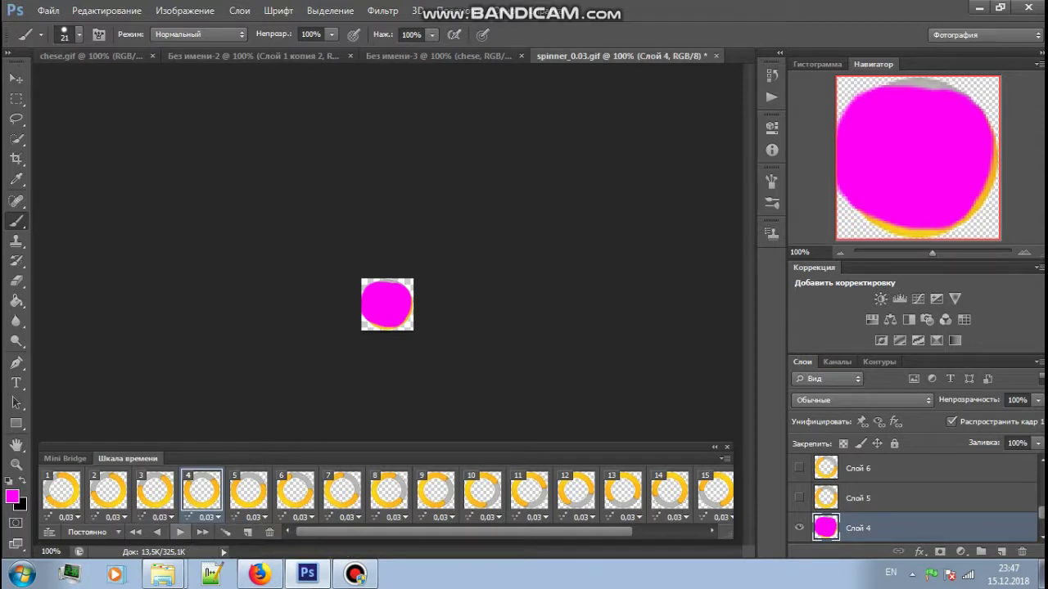
pyautogui.click(180, 532)
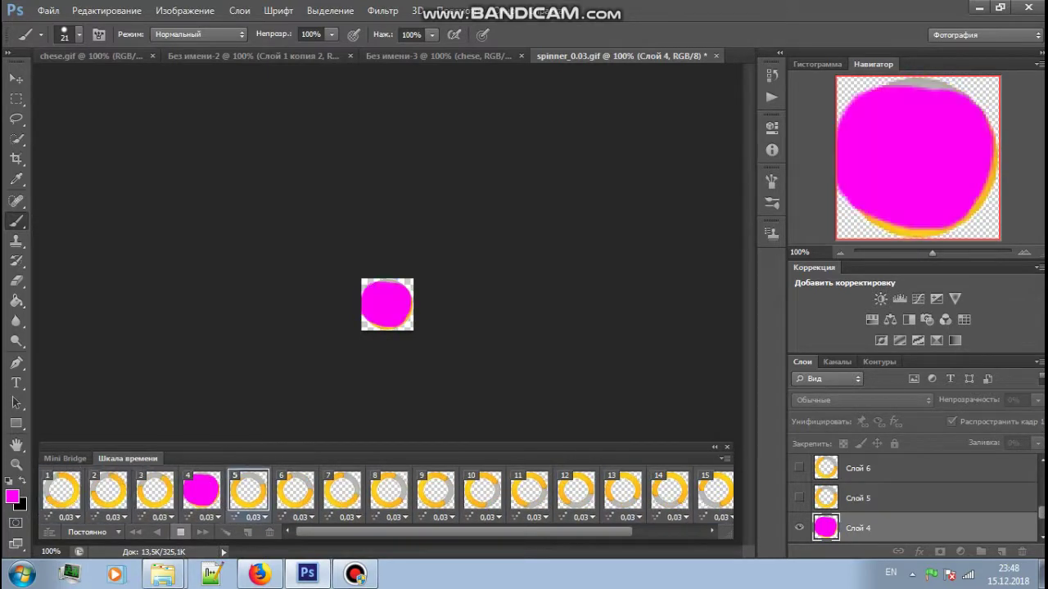
pyautogui.click(106, 11)
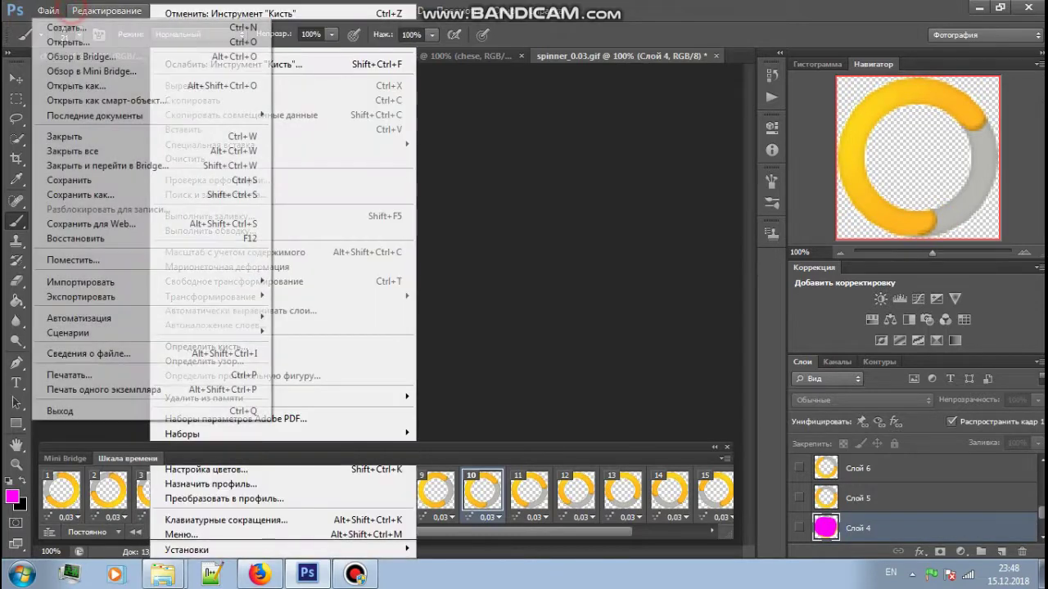
# Step: Open the banana animation 2913324.gif from the Desktop in the Open dialog
pyautogui.click(67, 42)
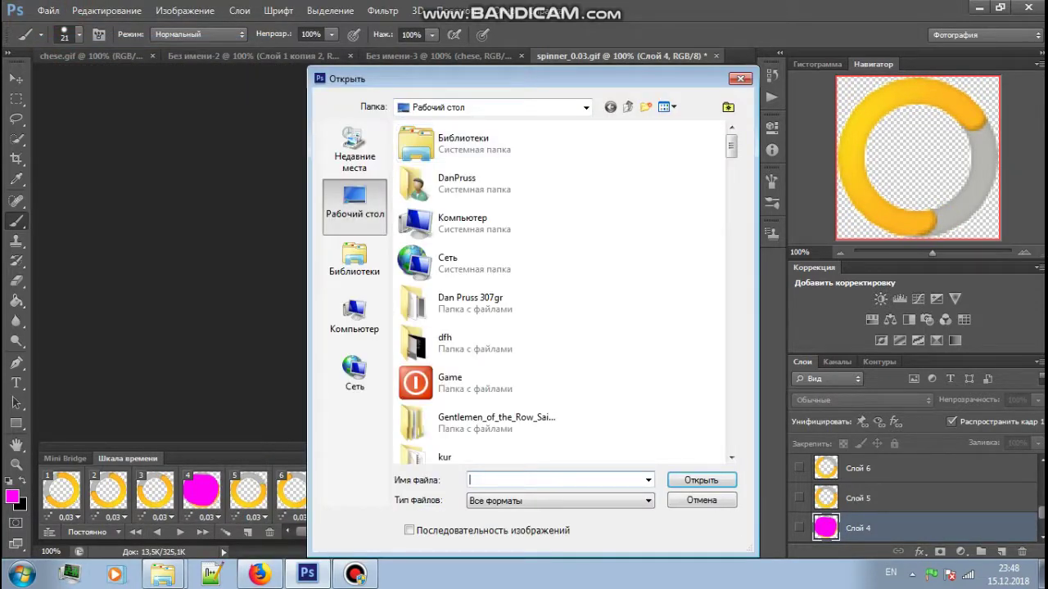
pyautogui.scroll(-5, 560, 291)
pyautogui.scroll(-5, 561, 290)
pyautogui.scroll(-5, 561, 291)
pyautogui.scroll(-3, 561, 291)
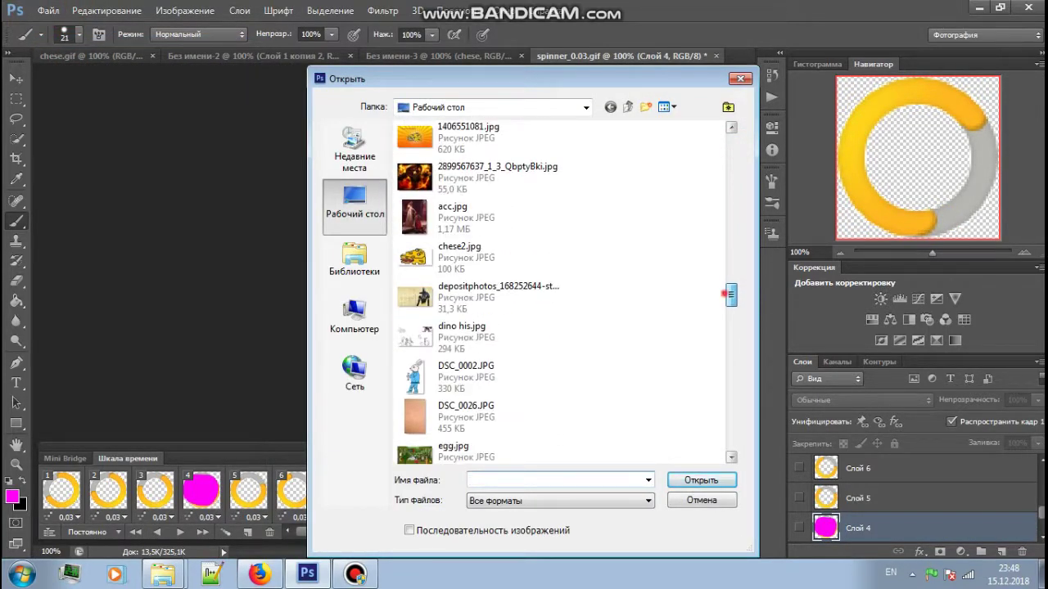
pyautogui.scroll(-3, 561, 291)
pyautogui.scroll(-3, 561, 291)
pyautogui.scroll(-3, 561, 291)
pyautogui.scroll(-5, 561, 290)
pyautogui.scroll(-2, 561, 290)
pyautogui.scroll(-1, 561, 290)
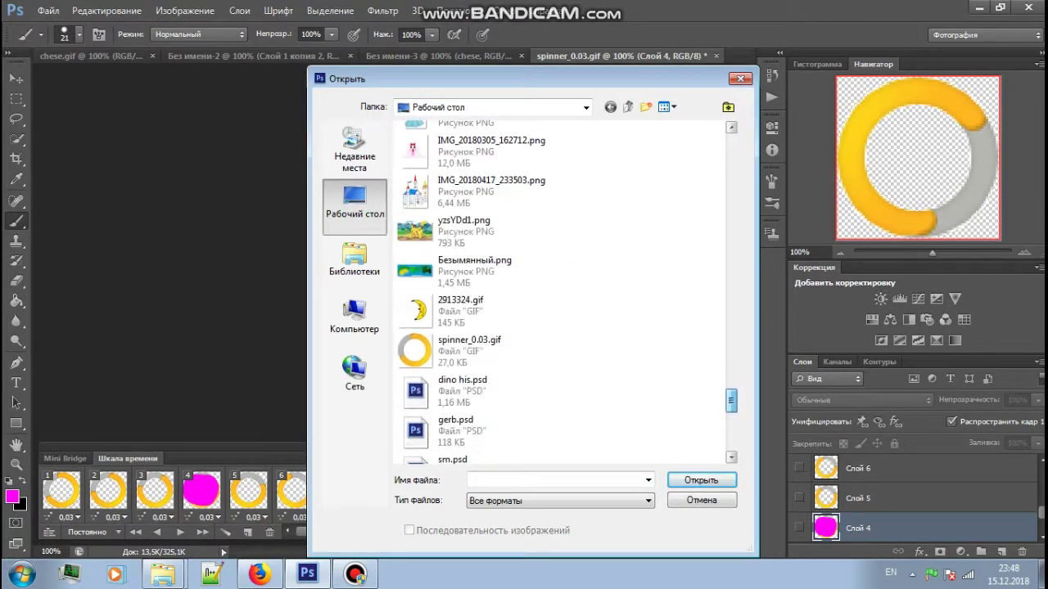
pyautogui.click(488, 324)
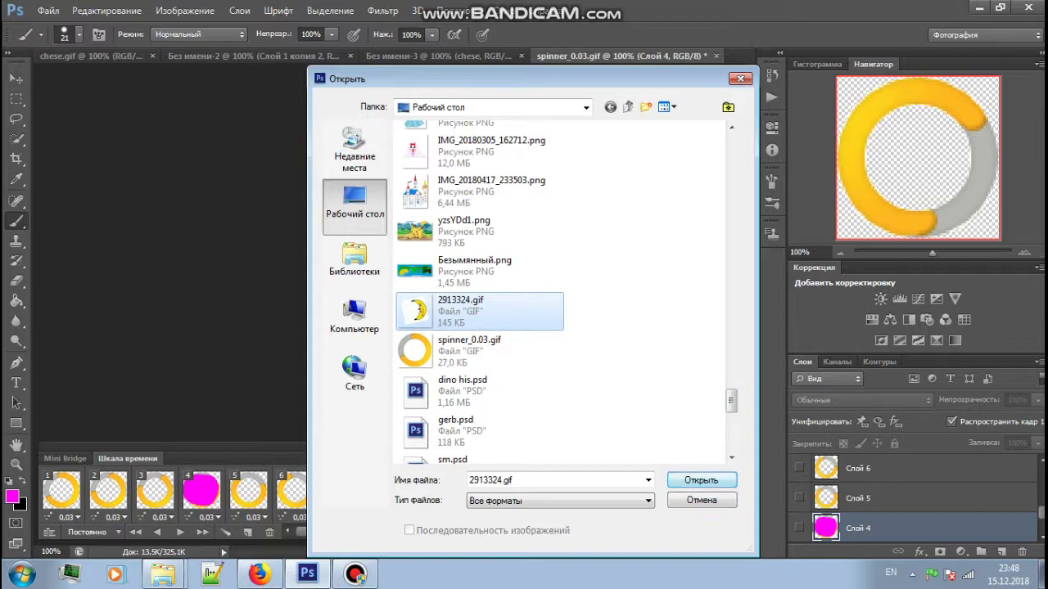
pyautogui.press('Return')
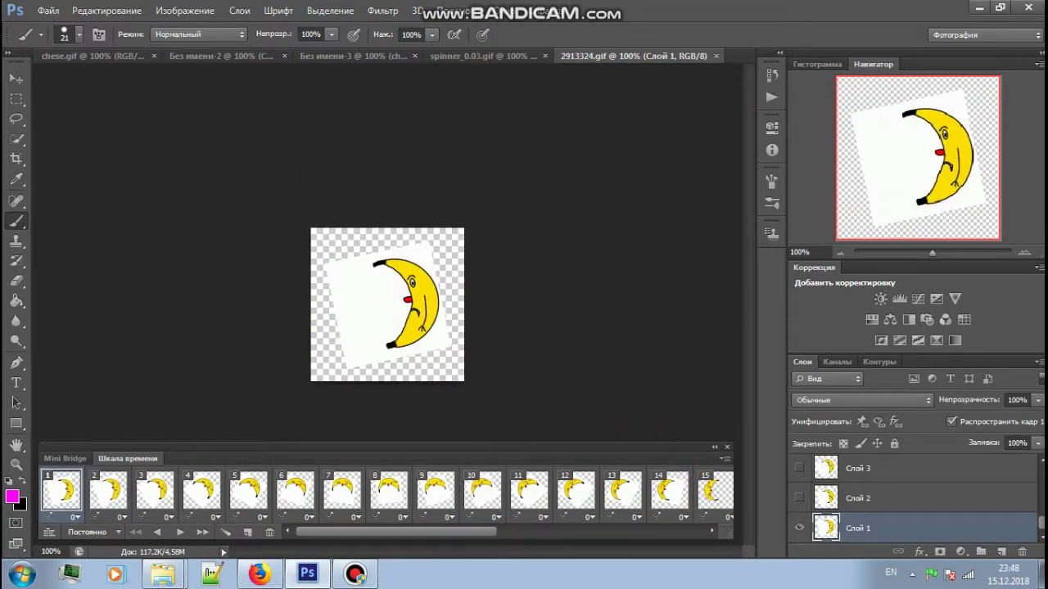
# Step: Play the banana animation, stop on frame 6, and scroll the Layers panel toward Слой 6
pyautogui.moveTo(381, 532); pyautogui.dragTo(459, 532)
pyautogui.click(180, 532)
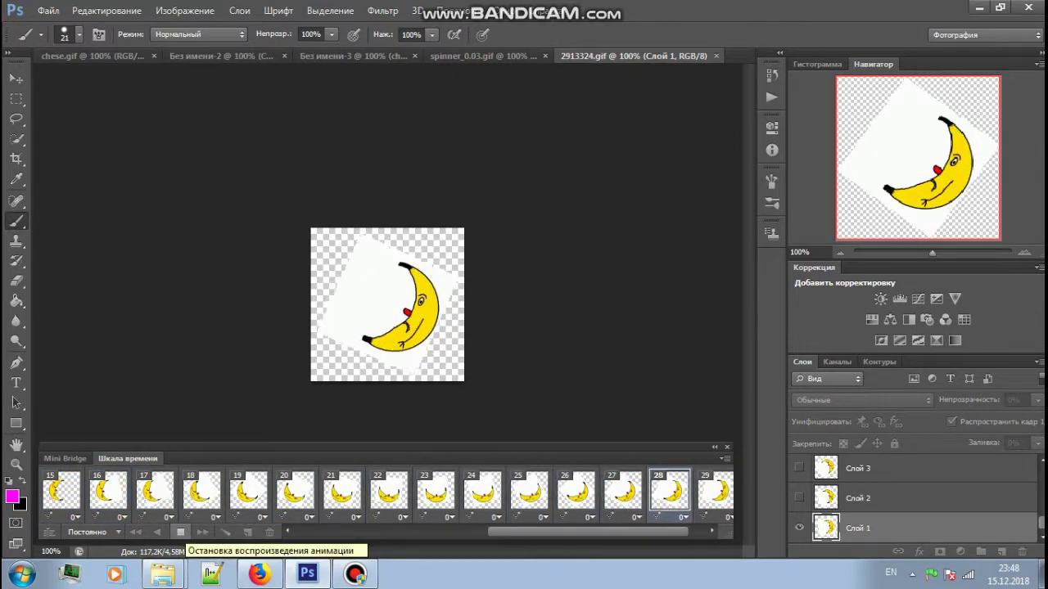
pyautogui.click(182, 533)
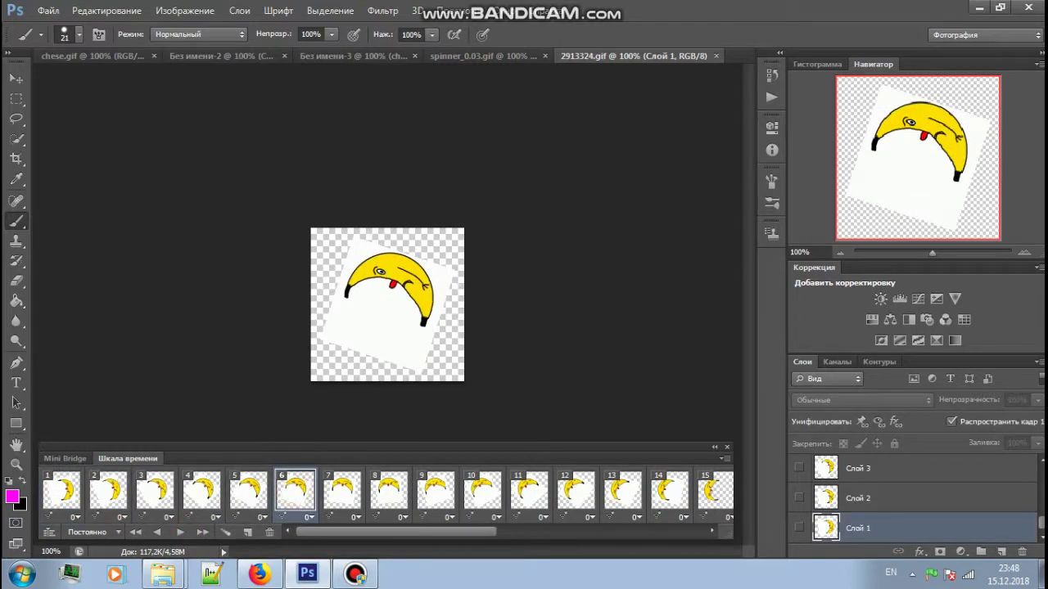
pyautogui.click(1041, 522)
pyautogui.scroll(2, 913, 500)
pyautogui.scroll(1, 913, 499)
pyautogui.scroll(2, 913, 500)
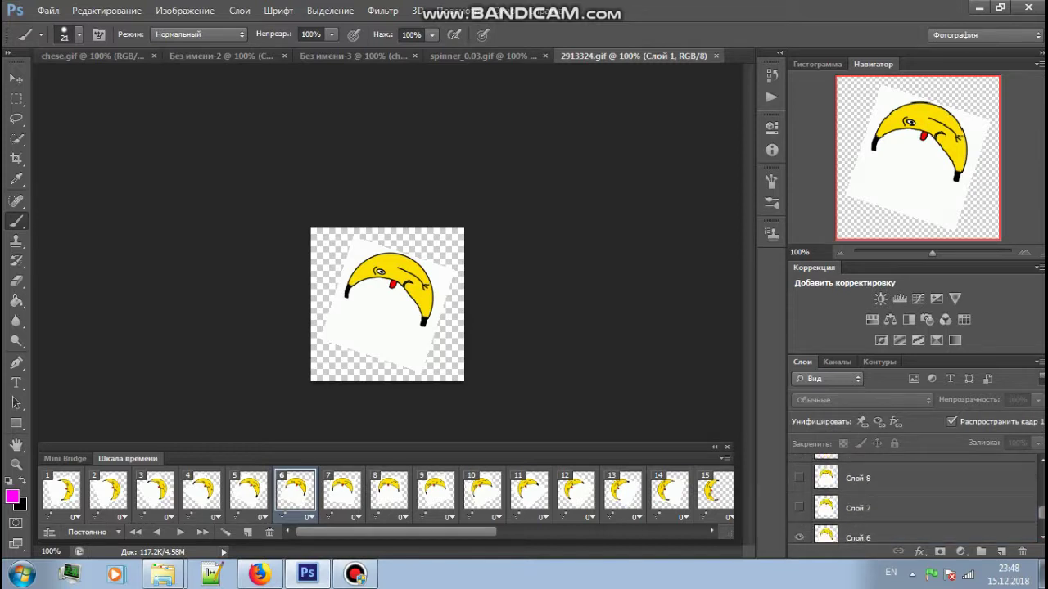
# Step: Brush a thick magenta stroke across the banana on Слой 6, then play and stop the preview
pyautogui.click(852, 538)
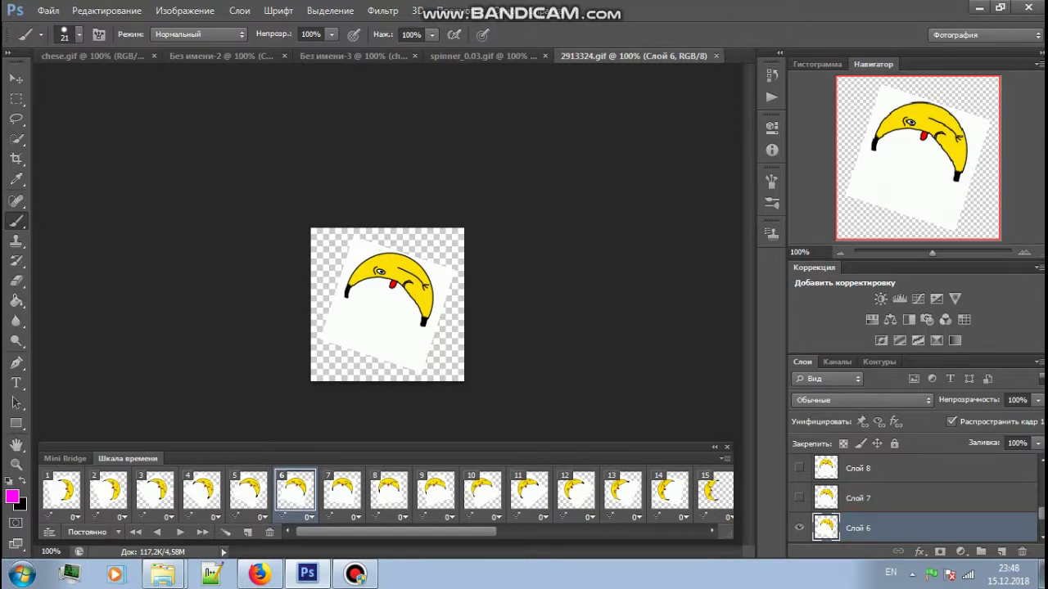
pyautogui.moveTo(428, 299); pyautogui.dragTo(401, 278)
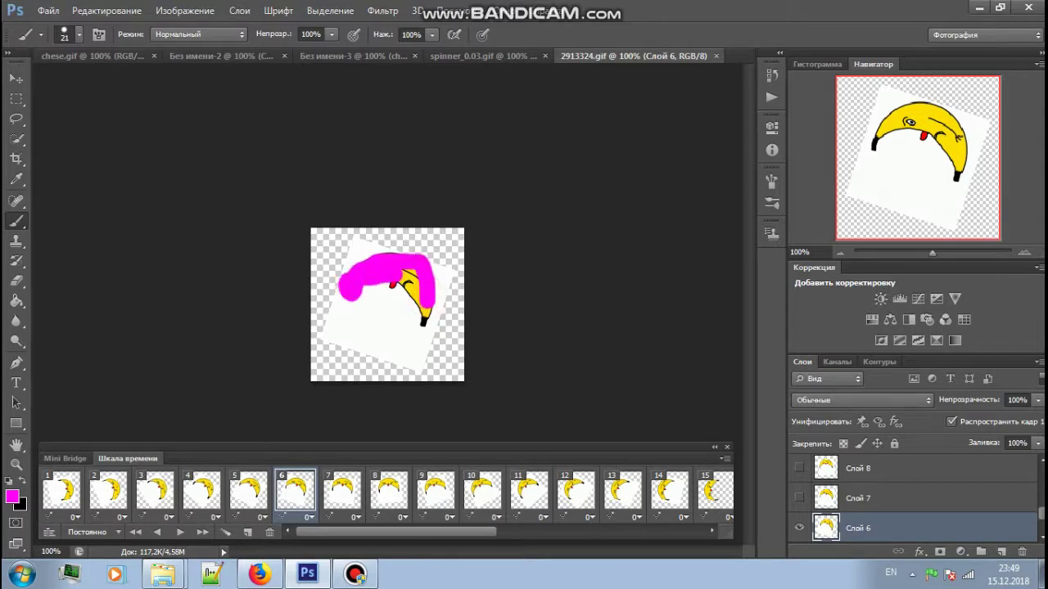
pyautogui.moveTo(401, 278); pyautogui.dragTo(344, 270)
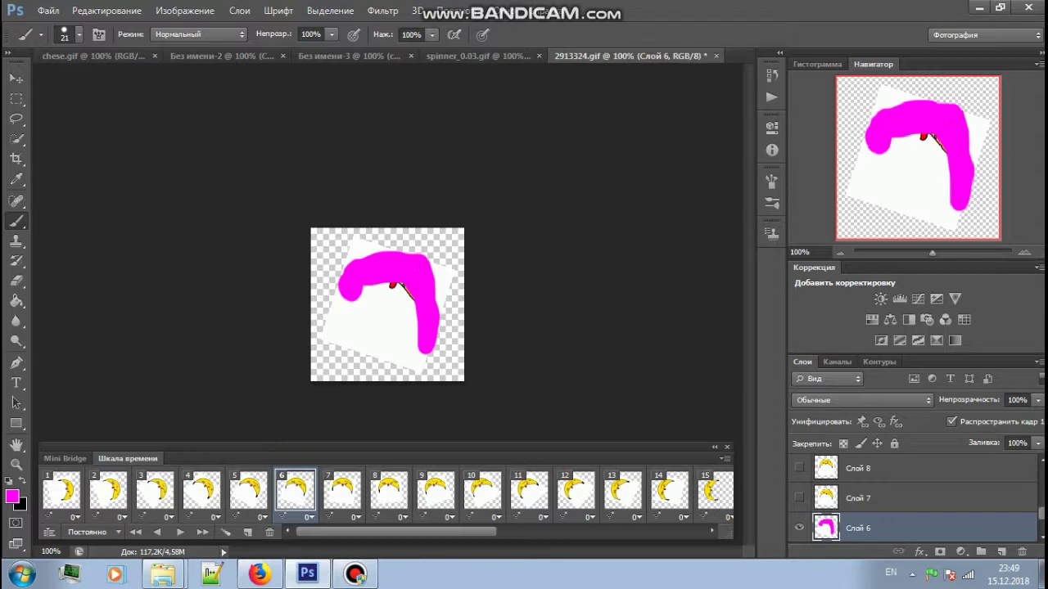
pyautogui.click(180, 532)
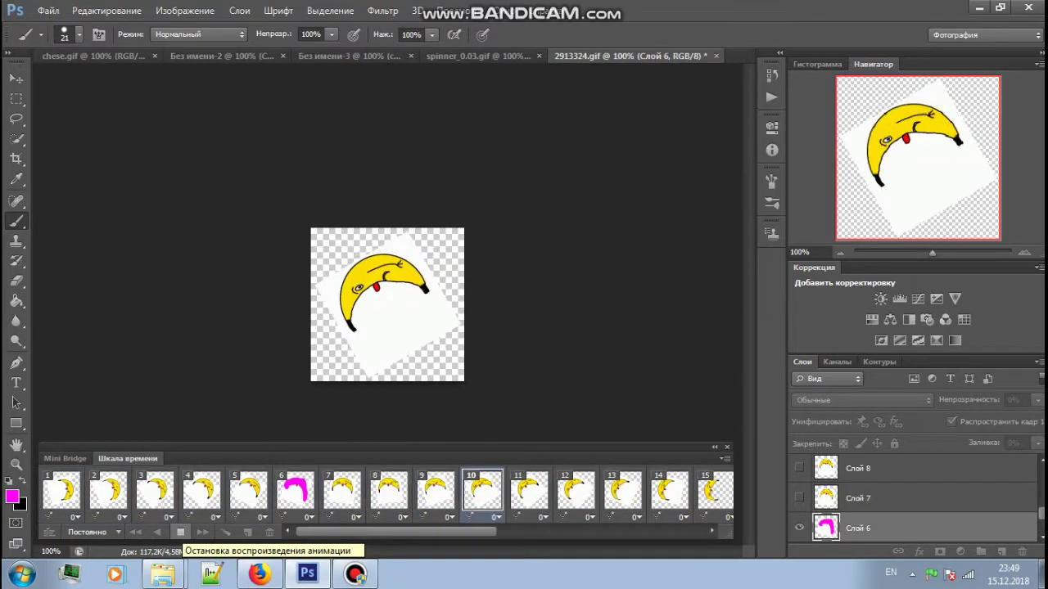
pyautogui.click(180, 532)
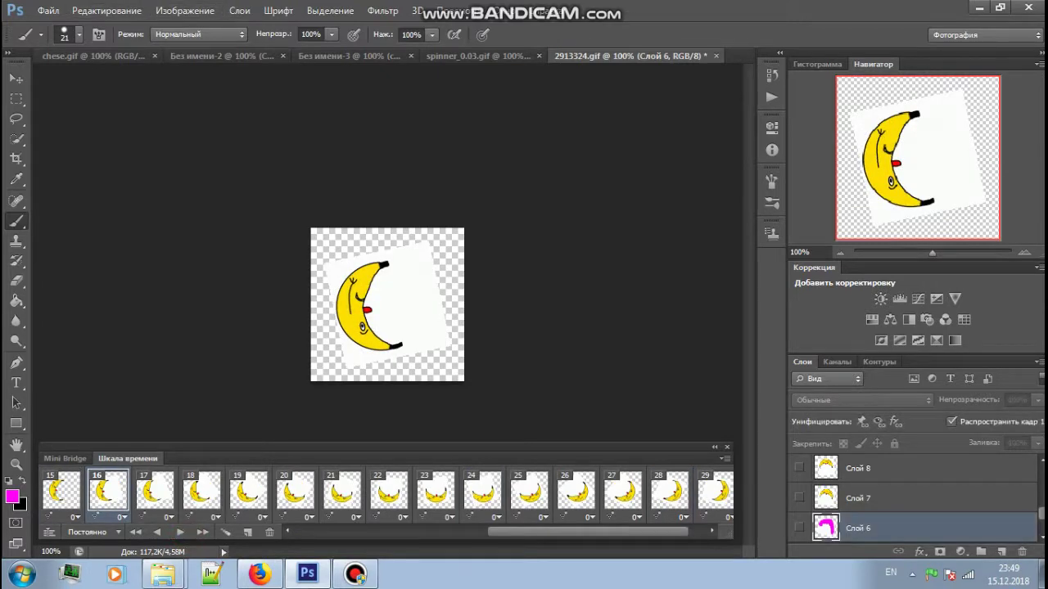
pyautogui.click(715, 56)
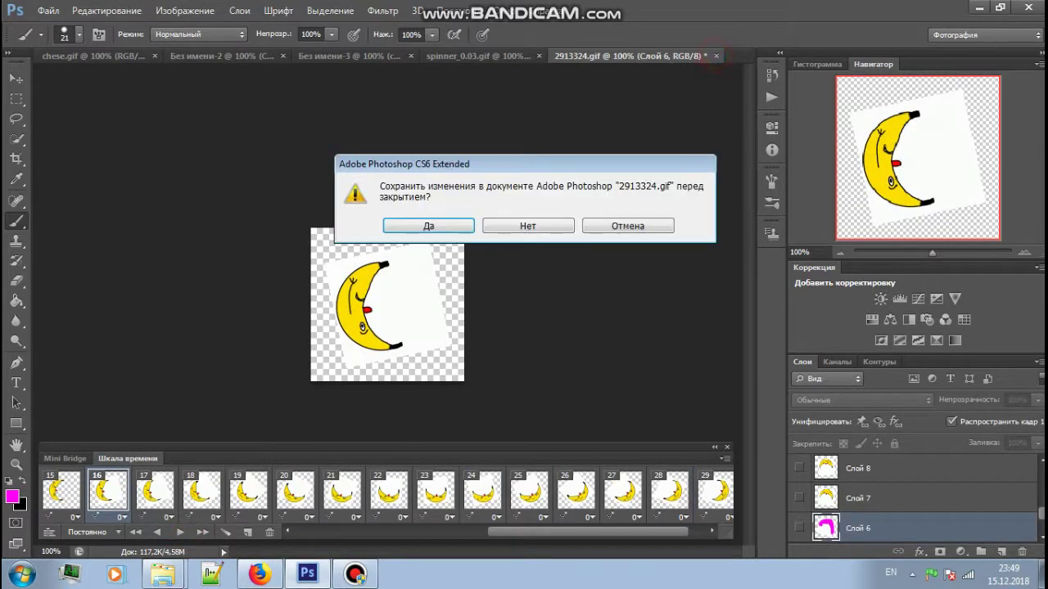
# Step: Discard changes to 2913324.gif, then close spinner_0.03.gif choosing Нет
pyautogui.click(547, 230)
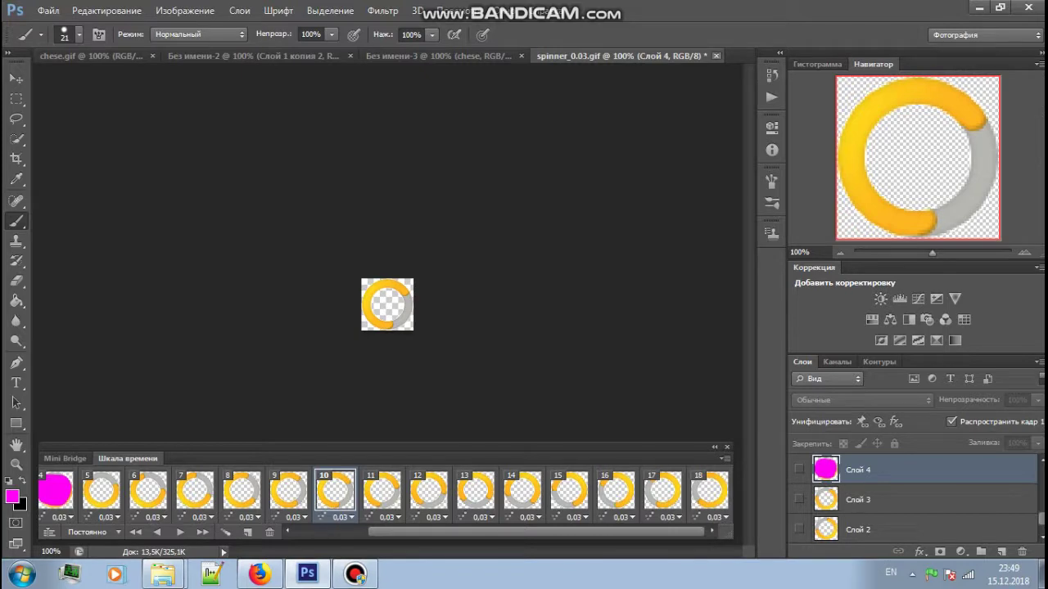
pyautogui.click(716, 55)
pyautogui.click(534, 228)
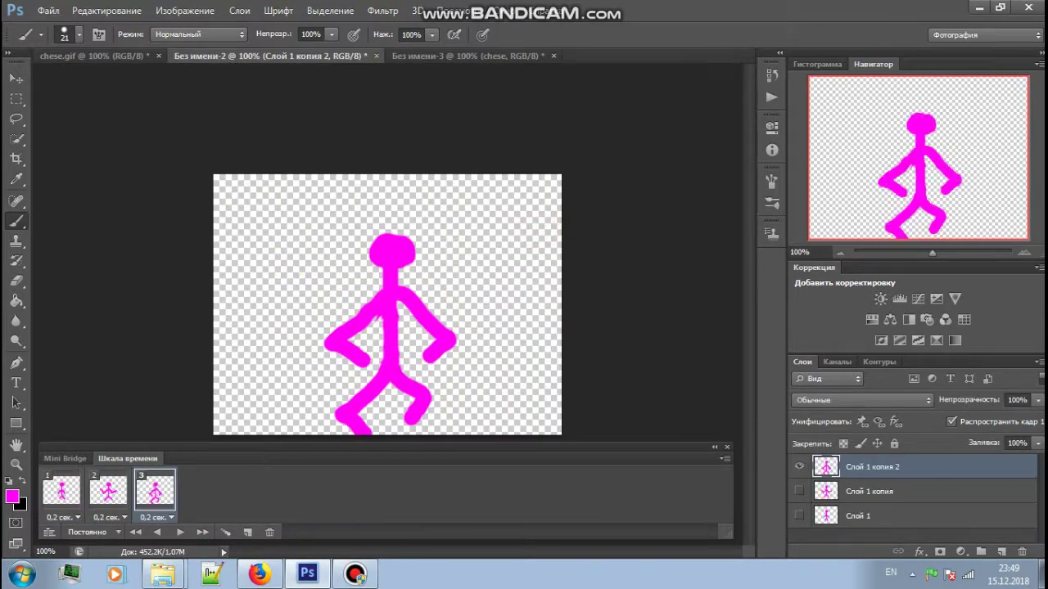